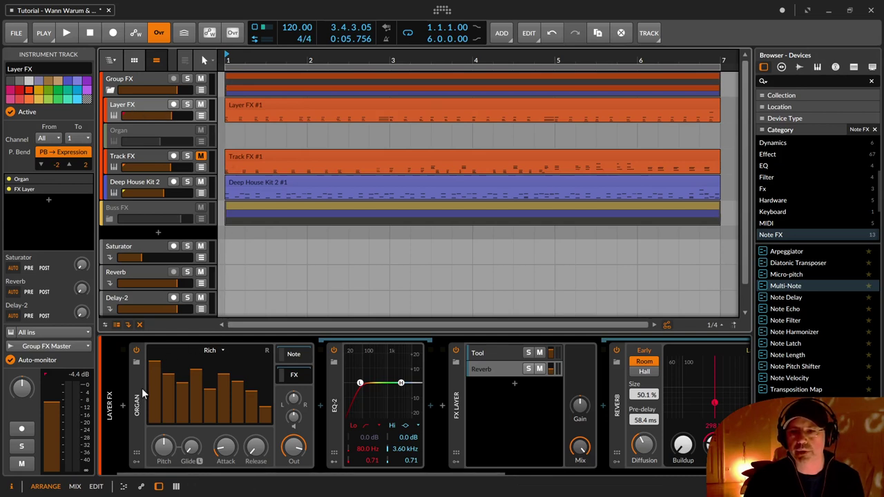
# Examine the Layer FX device chain: the Organ, the EQ-2, and the FX Layer with its Tool and Reverb layers, including Delay-2.
pyautogui.click(306, 373)
pyautogui.click(306, 374)
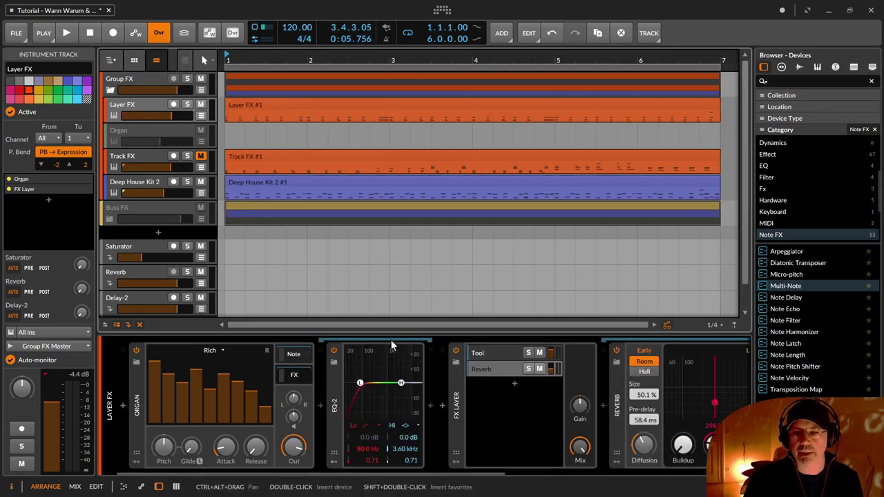
pyautogui.click(335, 462)
pyautogui.click(335, 461)
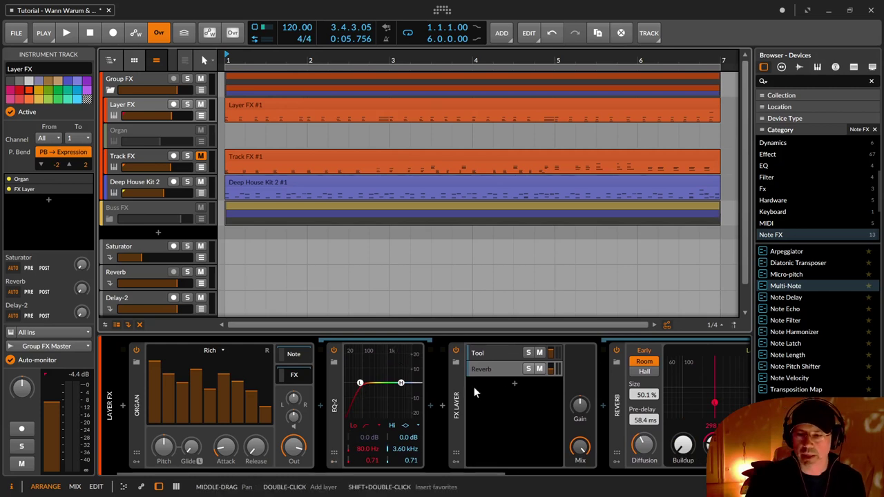
pyautogui.click(462, 409)
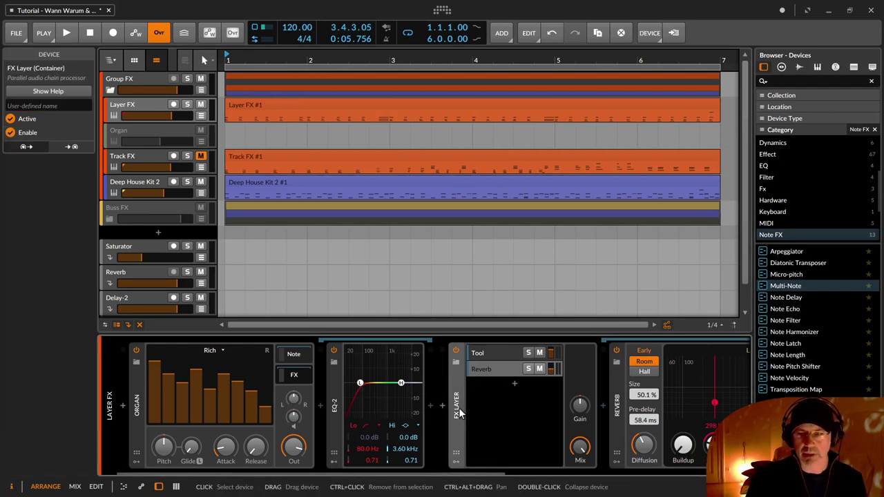
pyautogui.click(491, 352)
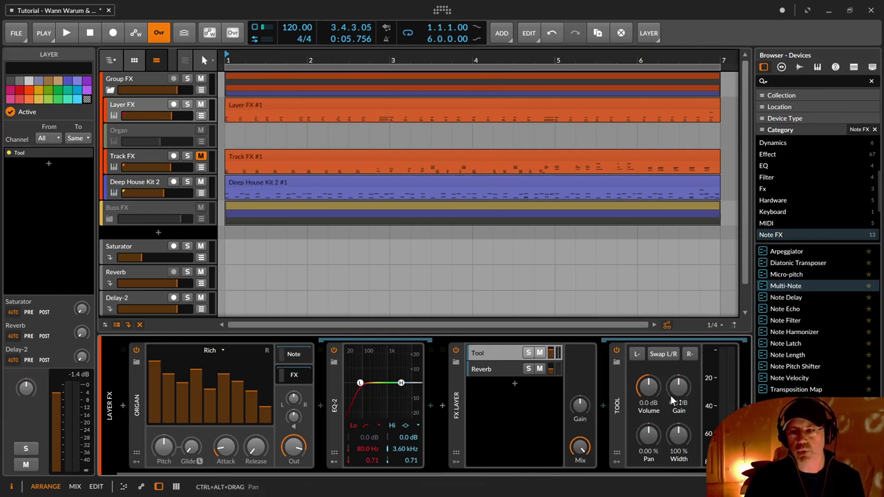
pyautogui.click(502, 370)
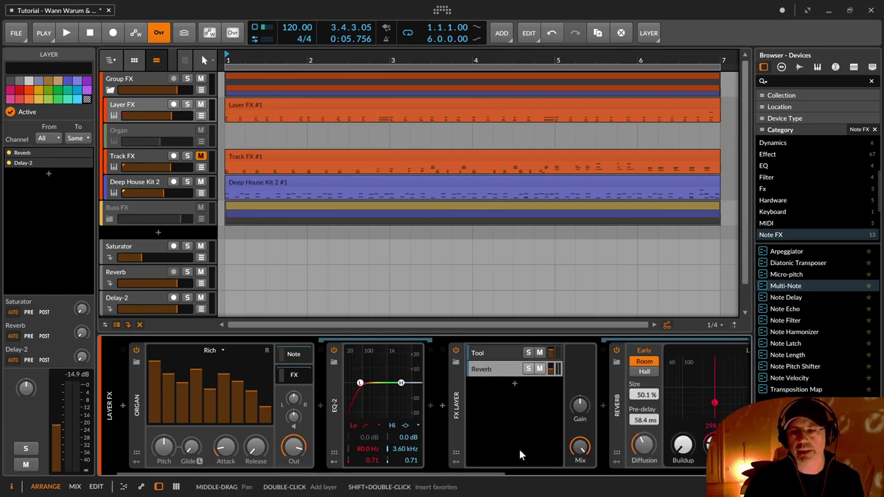
pyautogui.moveTo(497, 474); pyautogui.dragTo(608, 484)
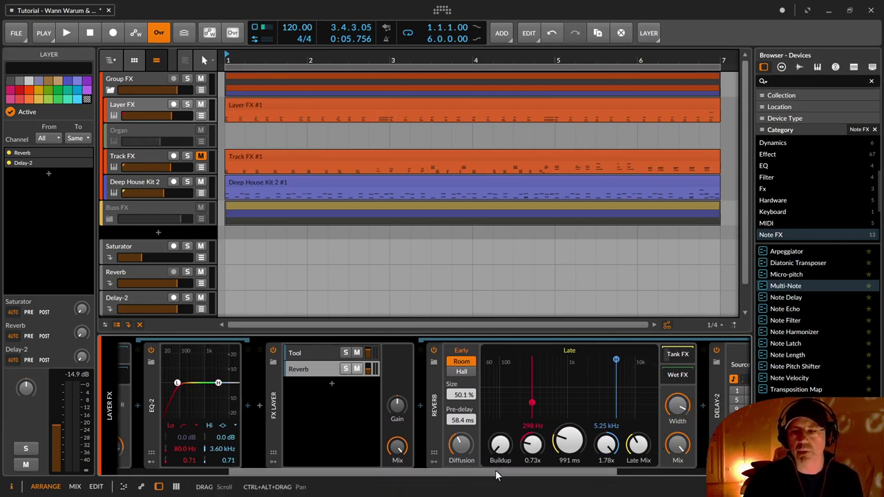
pyautogui.moveTo(497, 473); pyautogui.dragTo(542, 469)
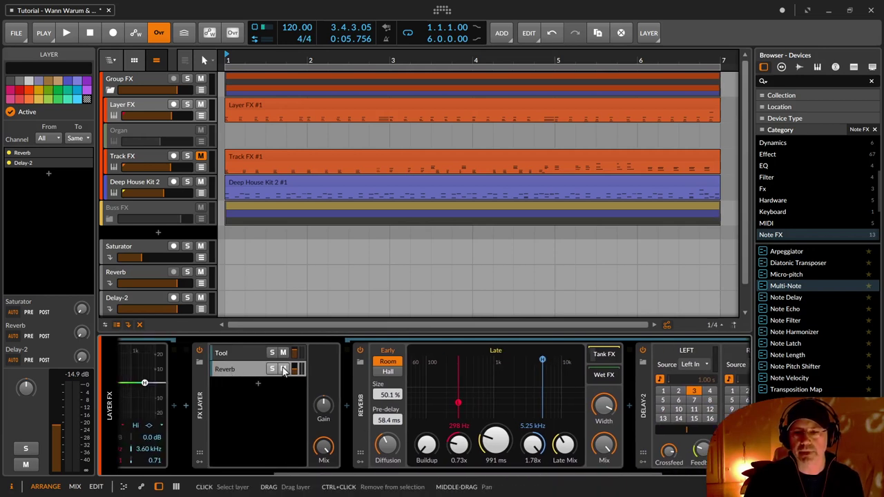
pyautogui.moveTo(393, 473); pyautogui.dragTo(196, 468)
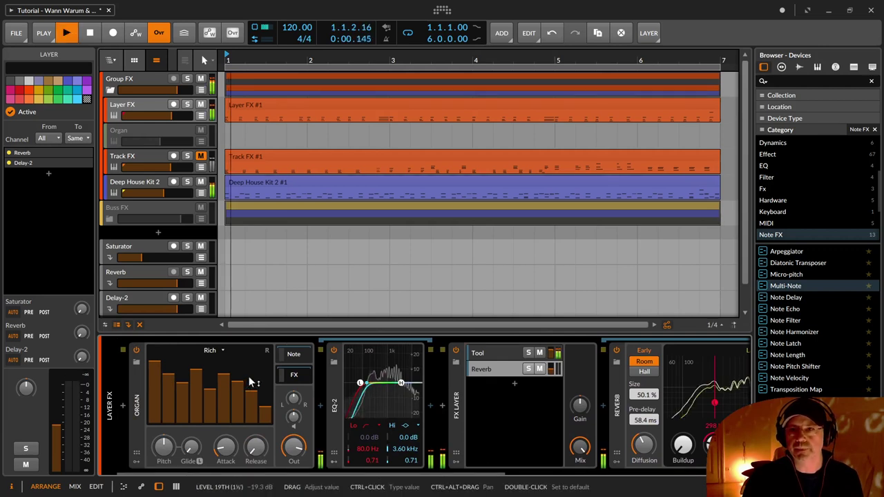
# Play the arrangement from bar 1 to hear Layer FX, and return the stopped playhead to the start.
pyautogui.press('space')
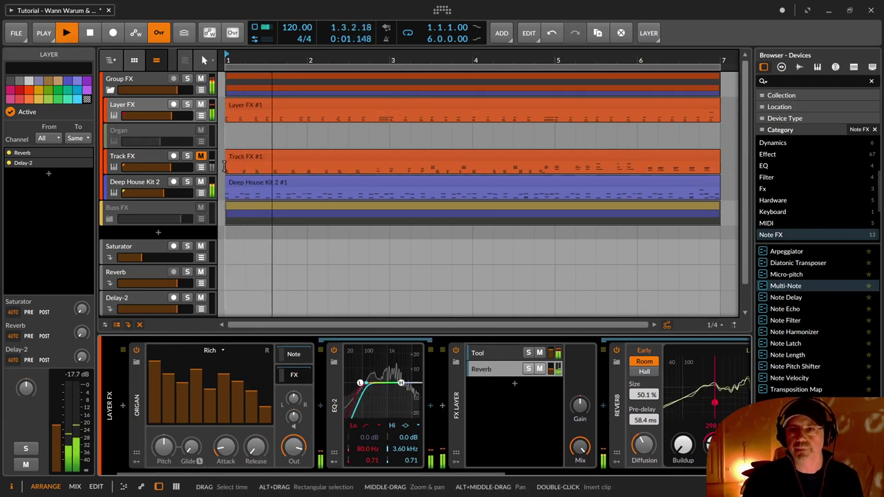
pyautogui.click(344, 131)
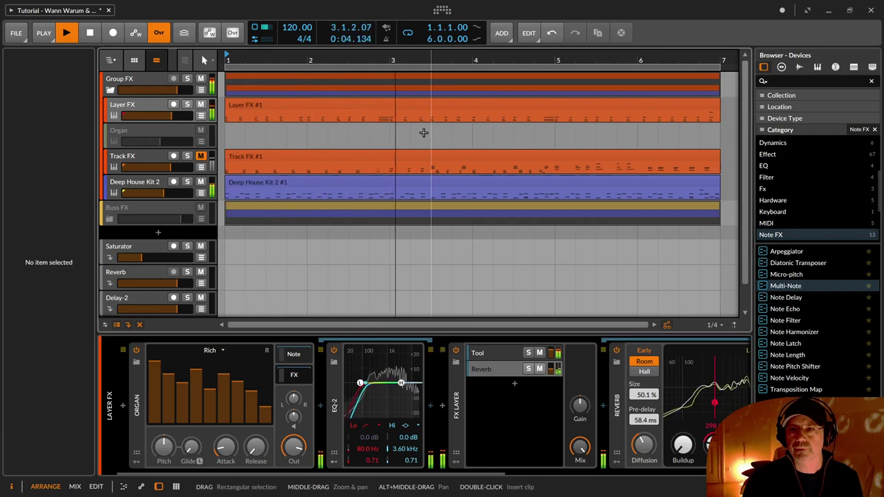
pyautogui.click(90, 33)
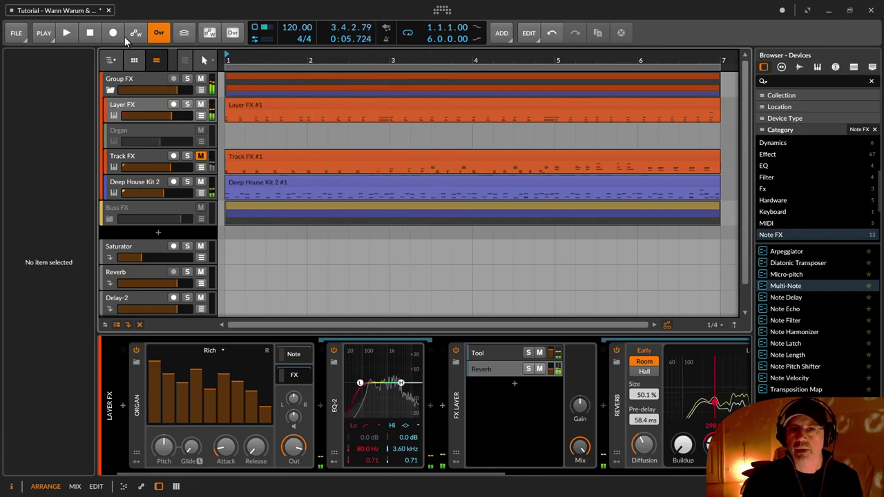
pyautogui.click(95, 33)
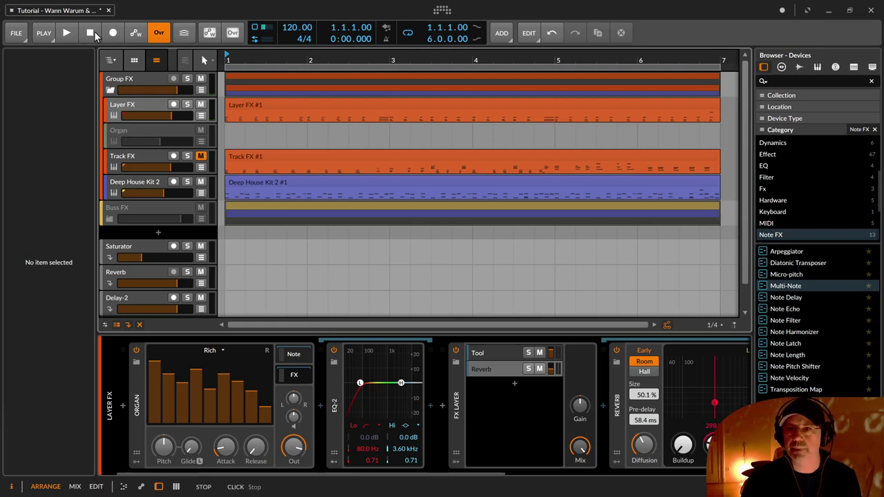
# Deactivate the Track FX track and play the arrangement with the Layer FX track selected, stopping after a listen.
pyautogui.click(140, 155)
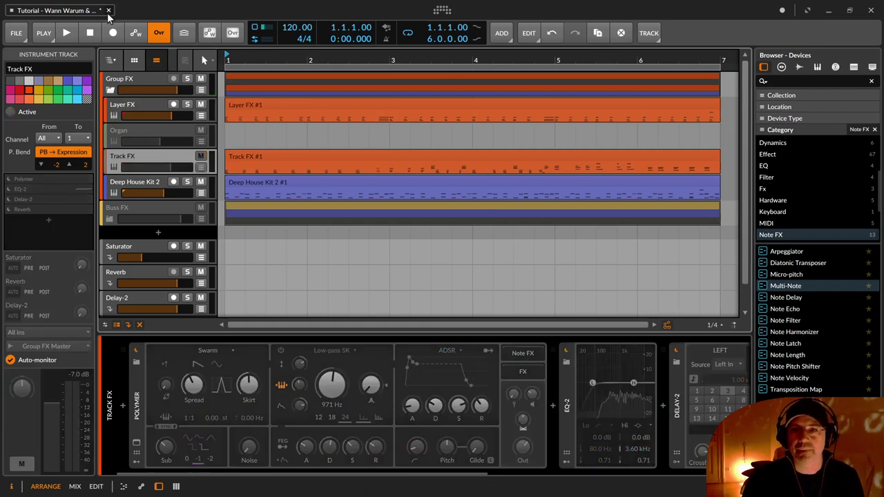
pyautogui.click(135, 107)
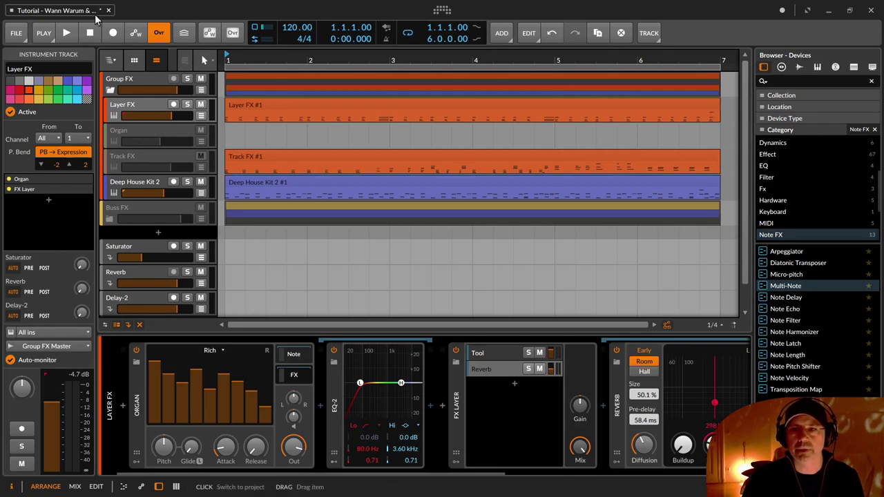
pyautogui.click(73, 36)
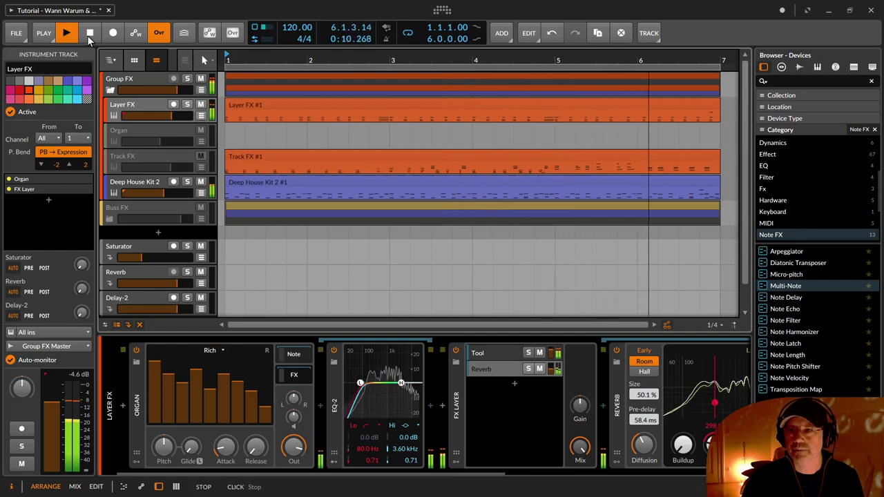
pyautogui.click(88, 39)
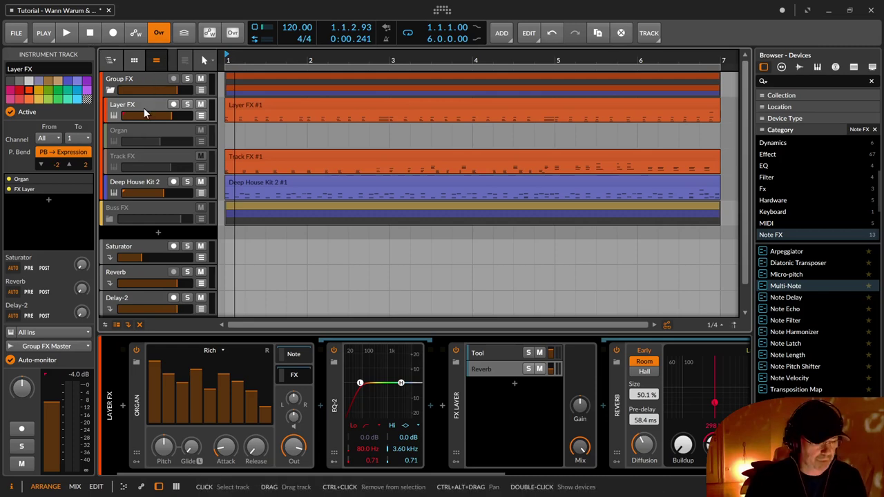
# Swap the active instrument track from Layer FX to Track FX and unmute Track FX.
pyautogui.click(140, 152)
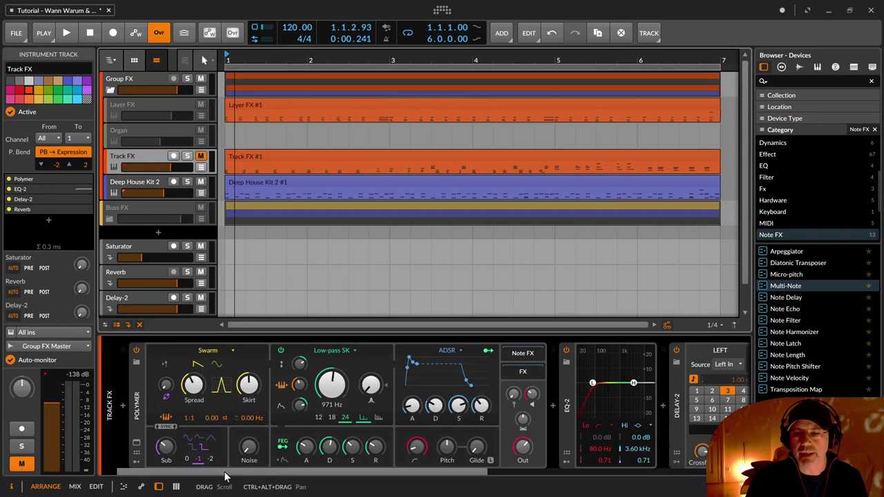
pyautogui.moveTo(223, 473); pyautogui.dragTo(570, 475)
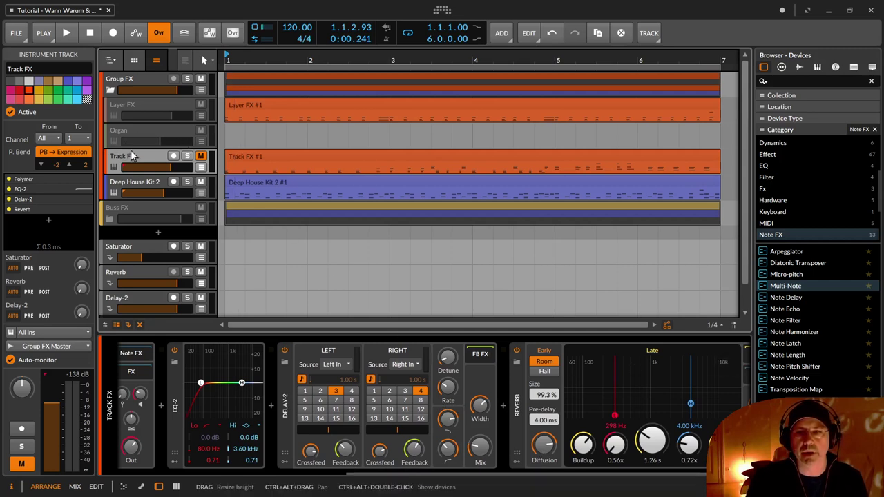
pyautogui.click(201, 156)
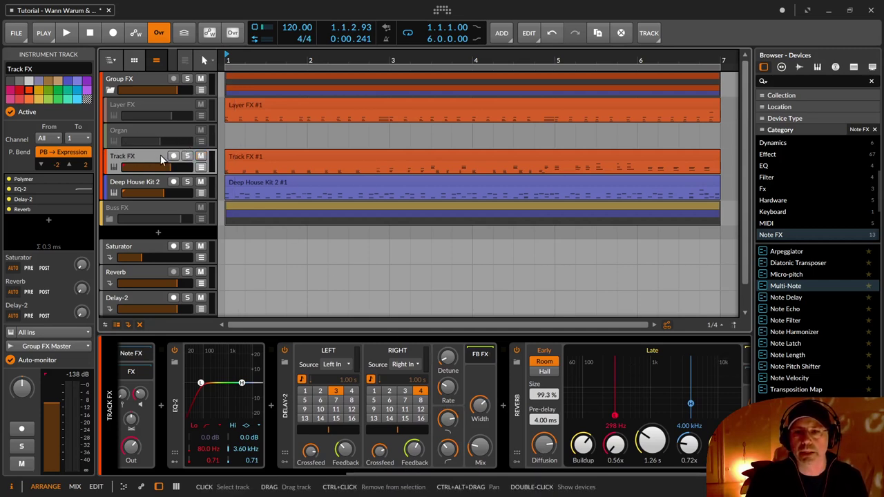
# Listen to the arrangement with Track FX and review its Polymer, EQ-2, Delay-2 and Reverb chain.
pyautogui.press('space')
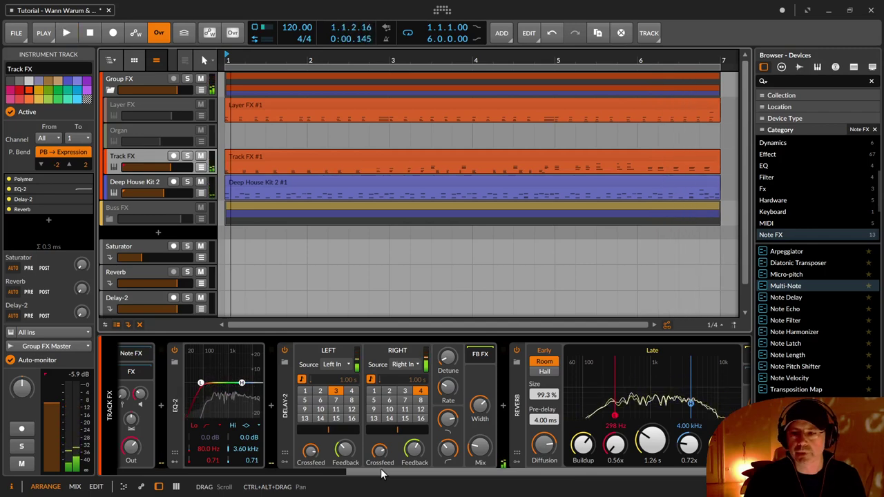
pyautogui.moveTo(380, 472); pyautogui.dragTo(237, 469)
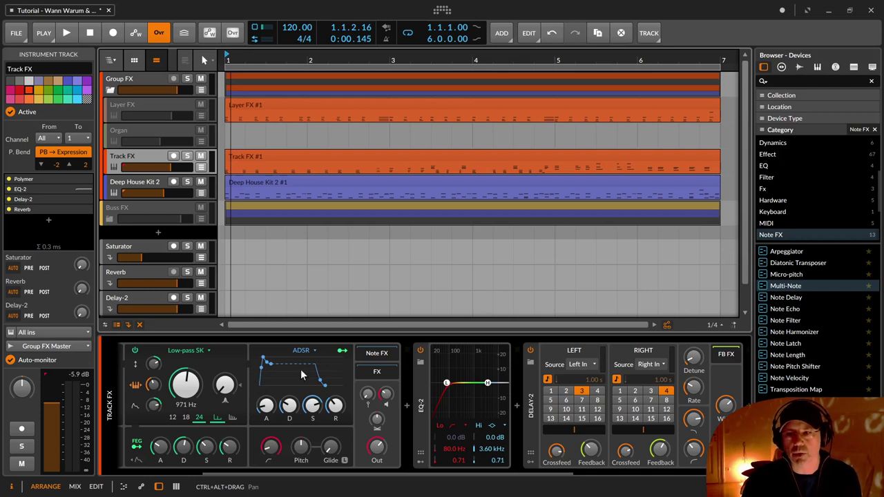
pyautogui.moveTo(384, 476)
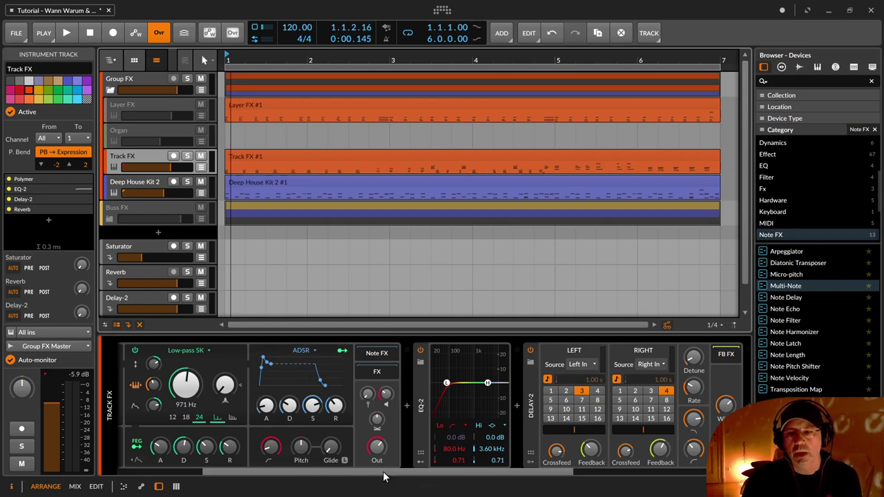
# Deactivate the Group FX group and activate Buss FX instead, showing the child tracks of both groups.
pyautogui.click(131, 80)
pyautogui.click(109, 91)
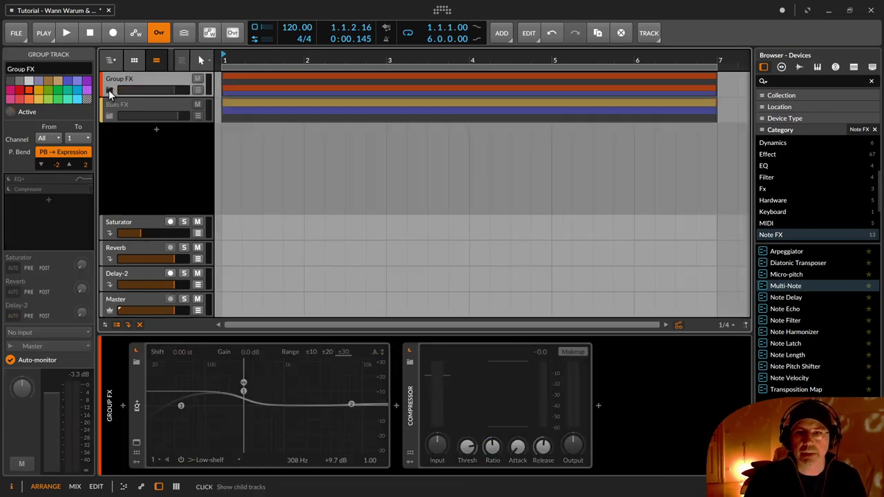
pyautogui.click(110, 116)
pyautogui.click(126, 104)
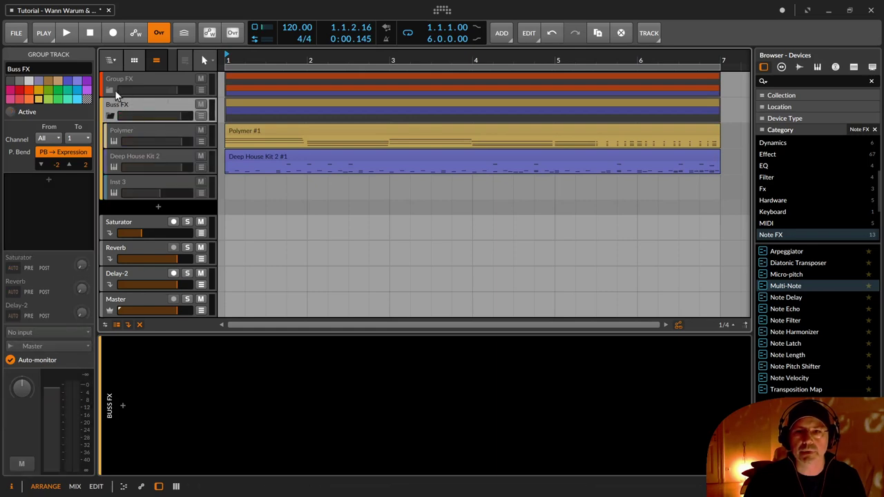
pyautogui.click(111, 88)
pyautogui.hotkey('alt', 'a')
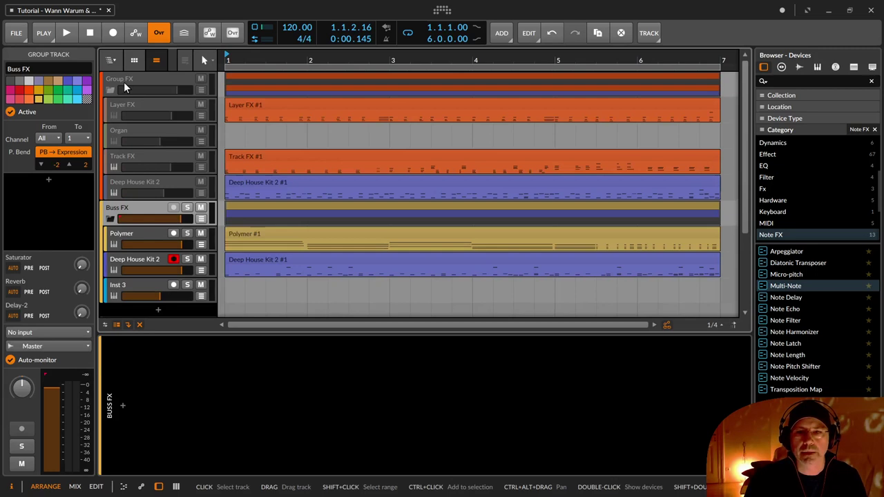
# Deactivate the Buss FX group and make Group FX the active group again.
pyautogui.click(124, 81)
pyautogui.hotkey('alt', 'a')
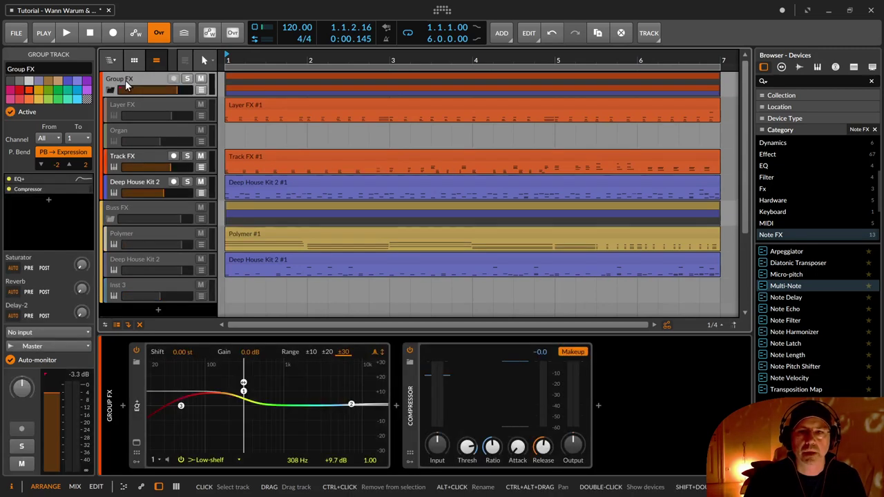
pyautogui.hotkey('alt', 'a')
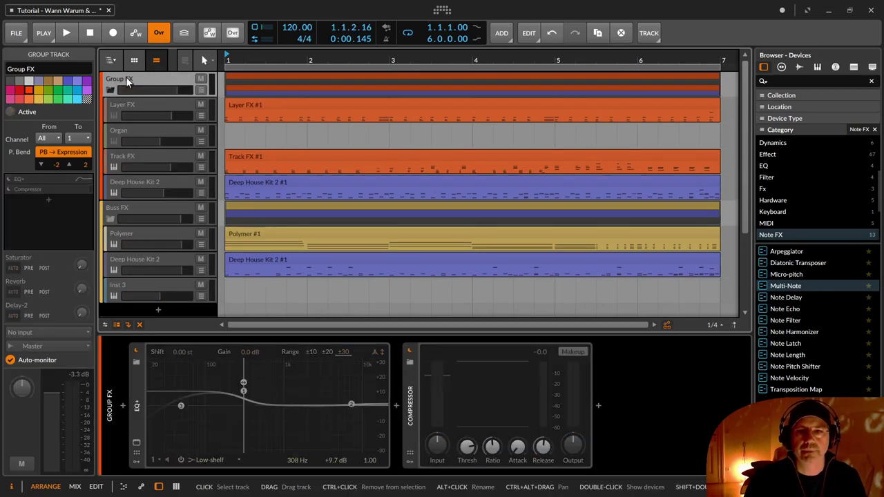
pyautogui.click(123, 107)
pyautogui.click(126, 79)
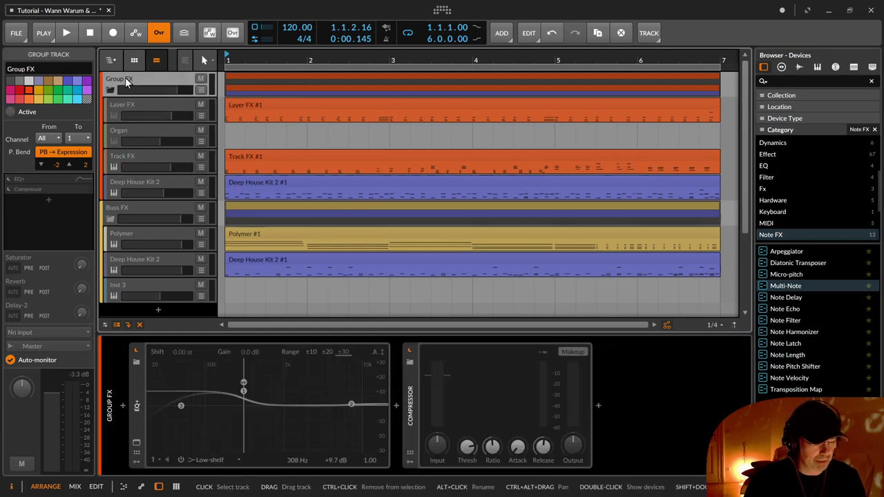
pyautogui.hotkey('alt', 'a')
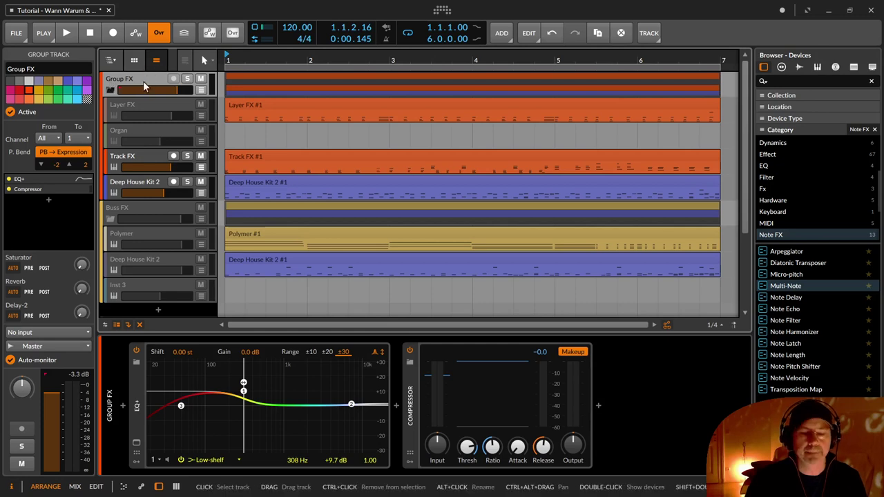
# Inspect the Compressor on the Group FX group and compare it with the Track FX device chain.
pyautogui.press('ctrl+super')
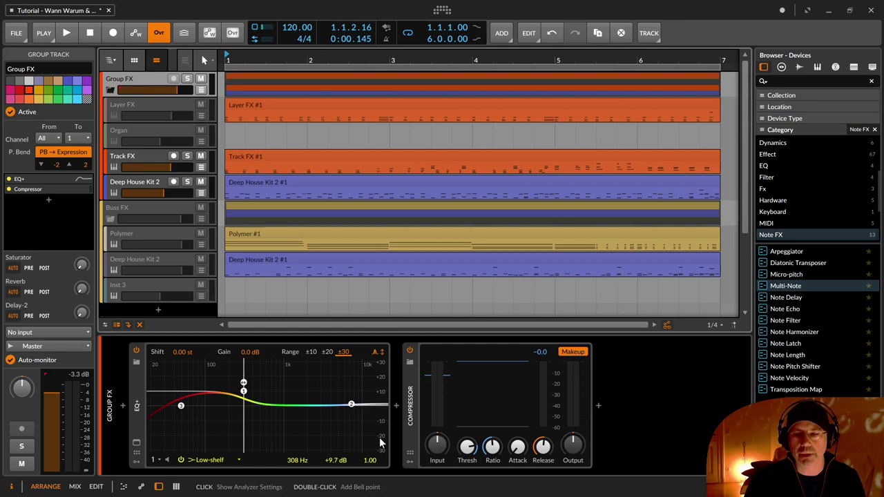
pyautogui.click(412, 422)
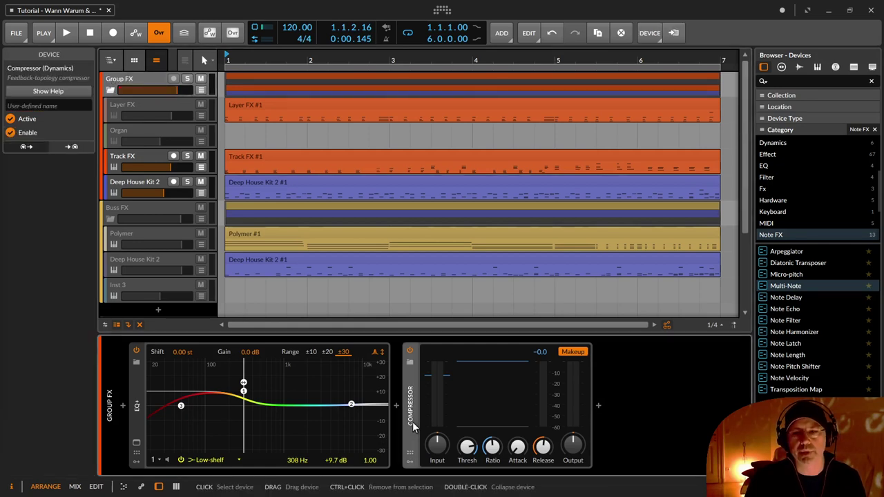
pyautogui.click(140, 155)
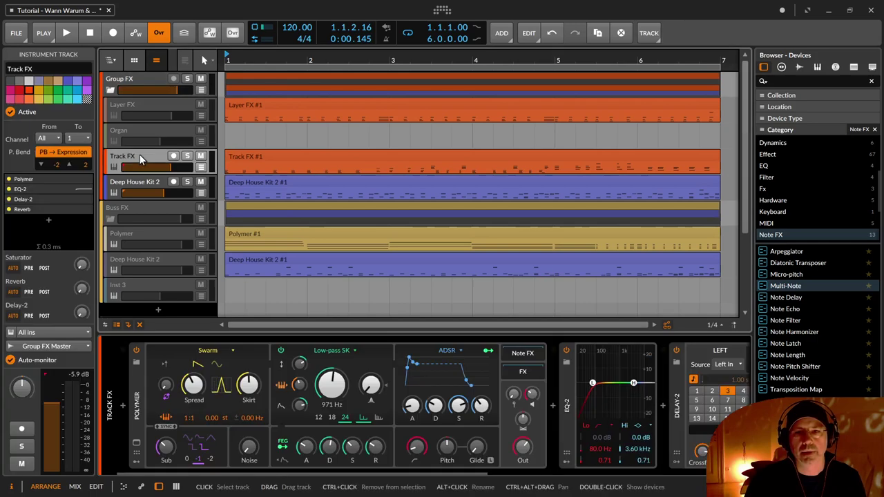
# Deactivate the Group FX group and collapse its child tracks.
pyautogui.click(143, 81)
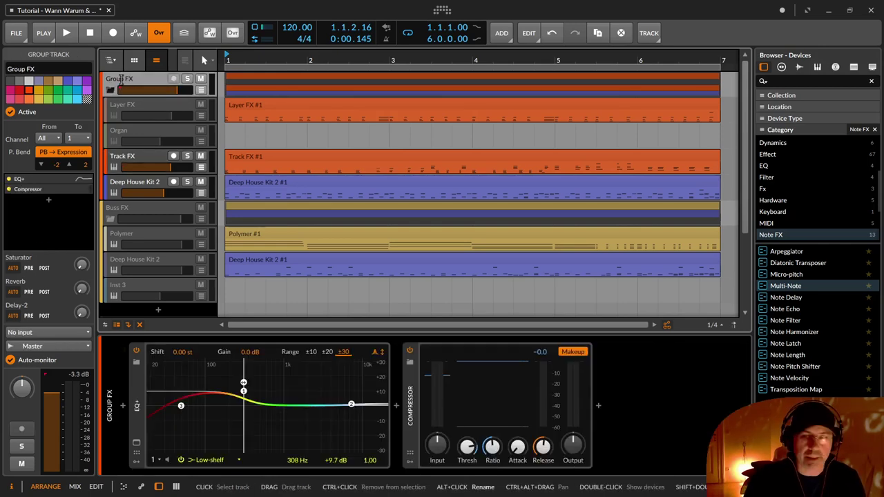
pyautogui.hotkey('alt', 'a')
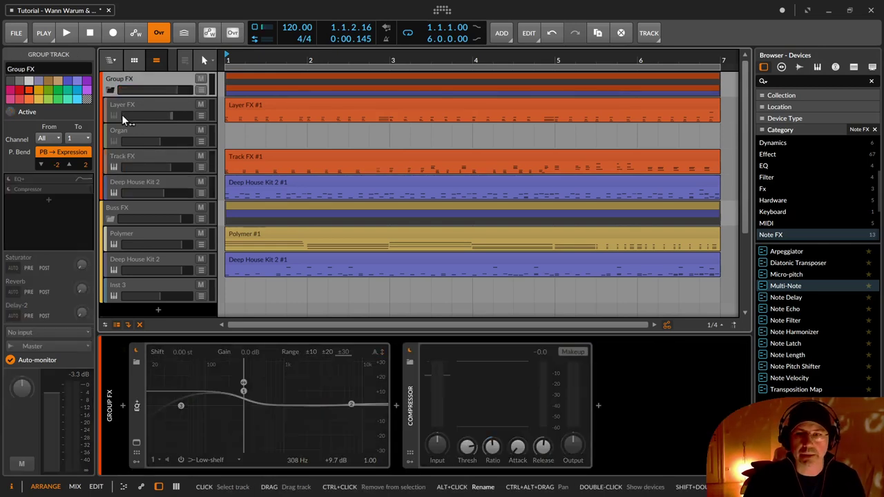
pyautogui.click(111, 91)
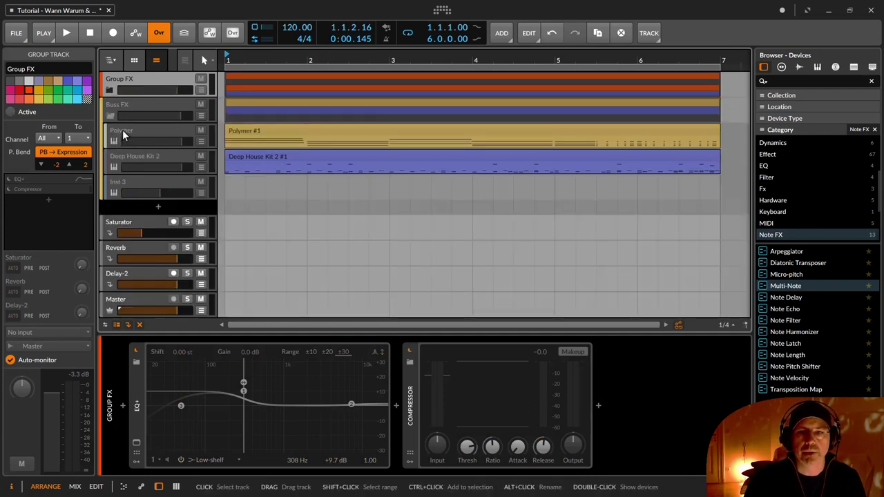
# Activate the Buss FX group and show the Polymer track's device chain and its sends.
pyautogui.click(111, 116)
pyautogui.click(112, 116)
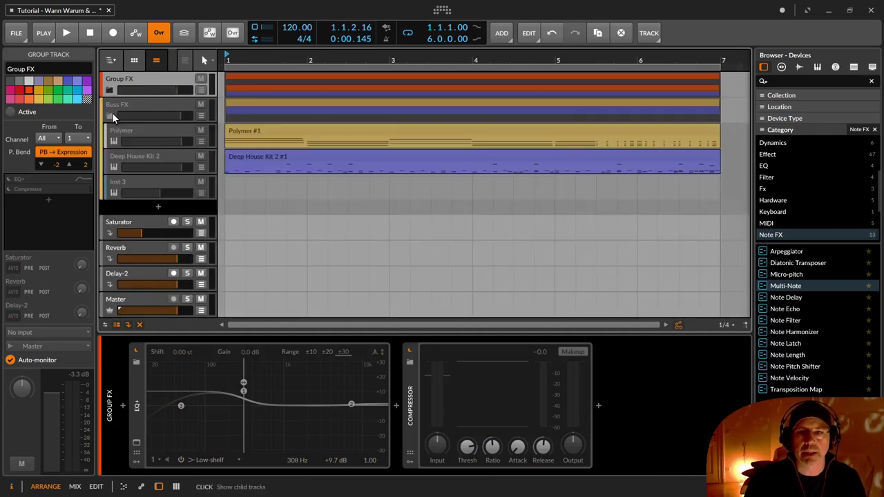
pyautogui.click(119, 112)
pyautogui.click(137, 130)
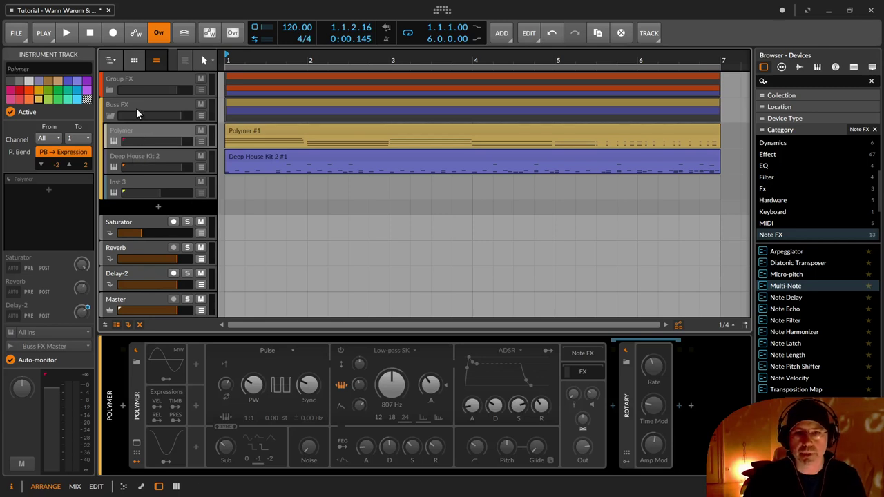
pyautogui.click(135, 103)
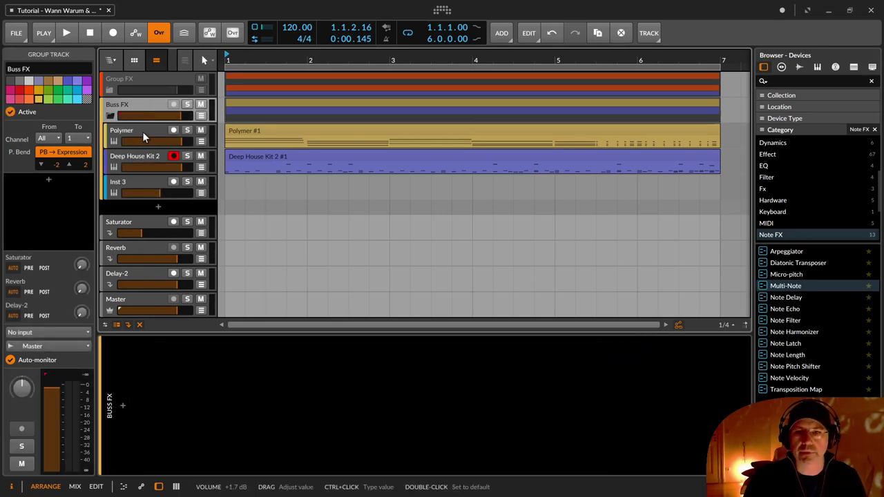
pyautogui.click(142, 131)
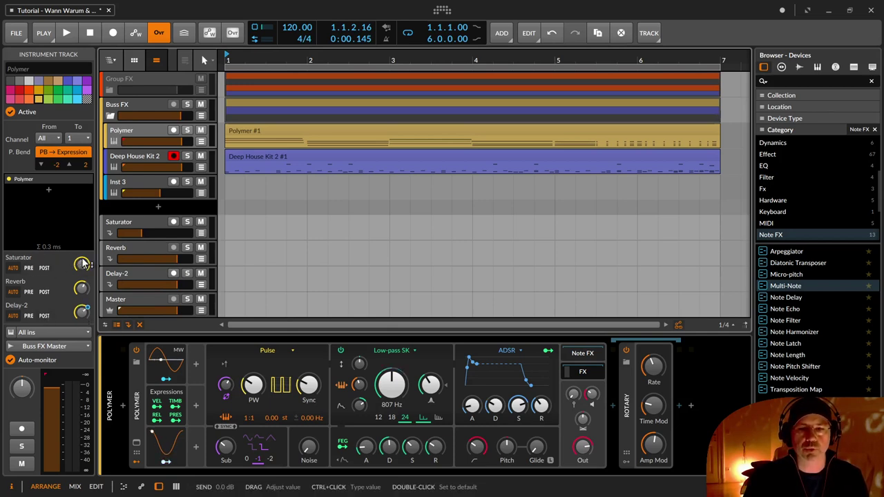
# Inspect the devices on the Saturator, Reverb and Delay-2 effect tracks, expanding the collapsed Saturator device.
pyautogui.click(122, 222)
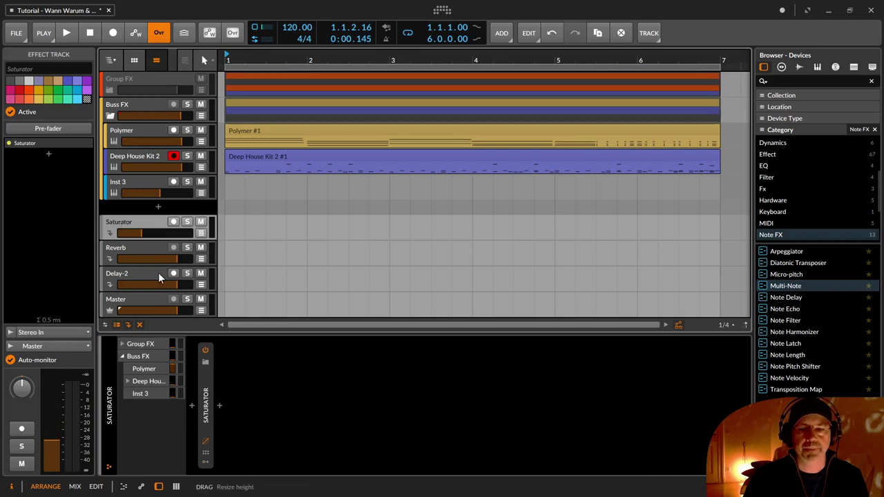
pyautogui.click(209, 396)
pyautogui.doubleClick(208, 397)
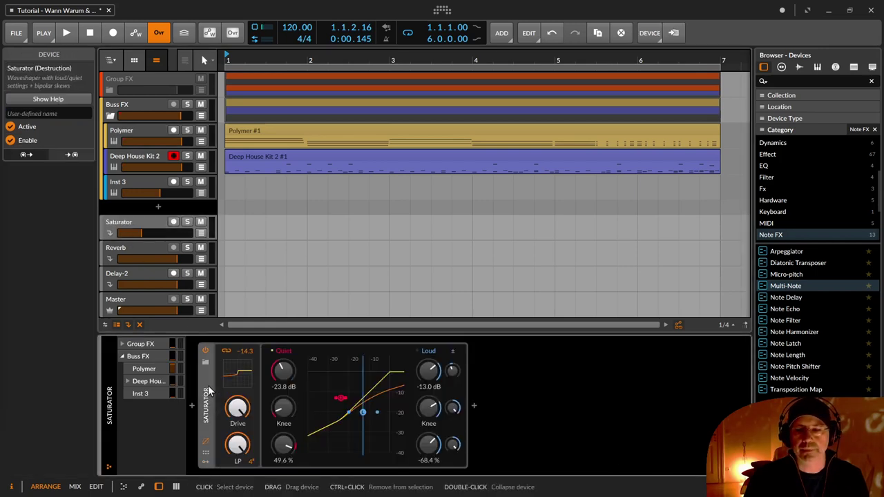
pyautogui.click(127, 251)
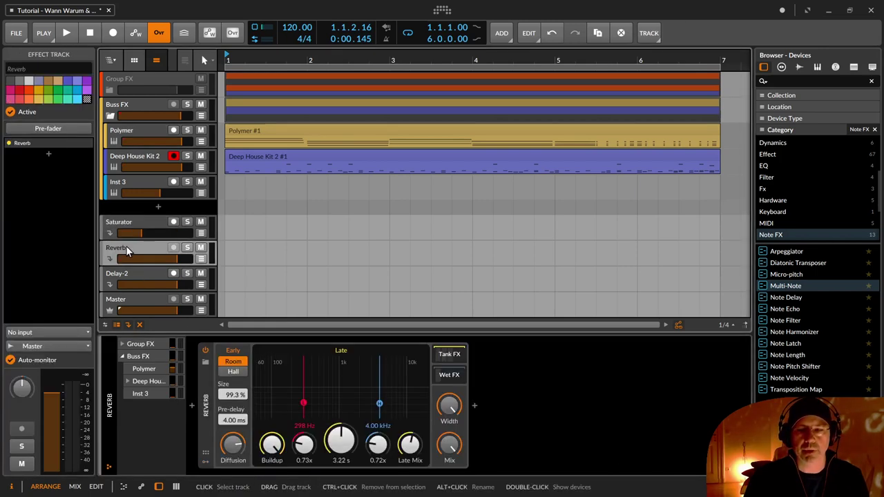
pyautogui.click(137, 273)
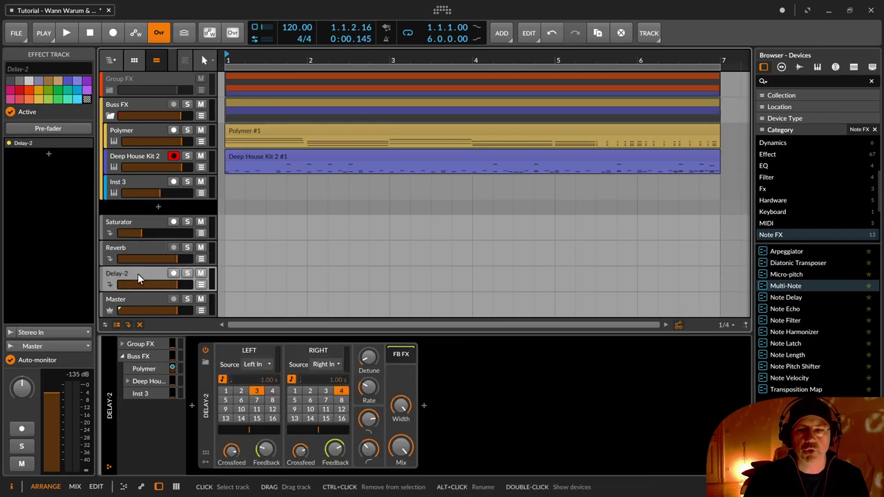
# Show the Polymer track's devices and sends again and play back a short passage of the arrangement.
pyautogui.click(128, 131)
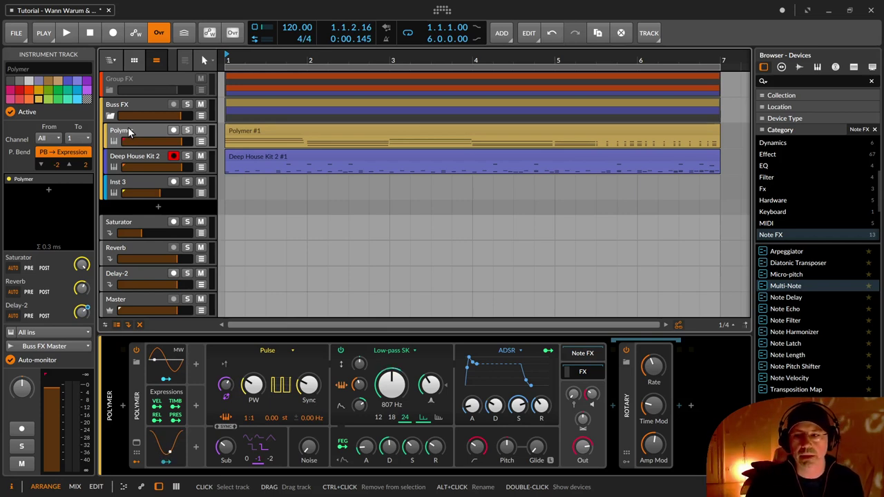
pyautogui.press('space')
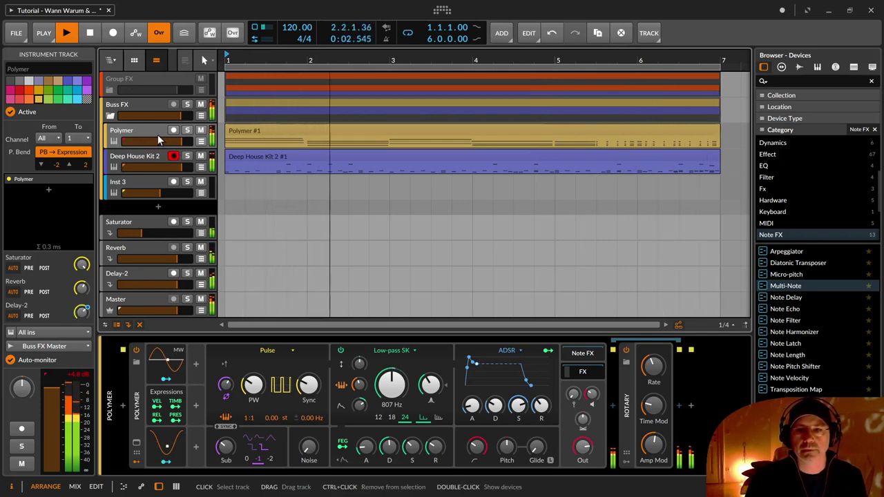
pyautogui.press('space')
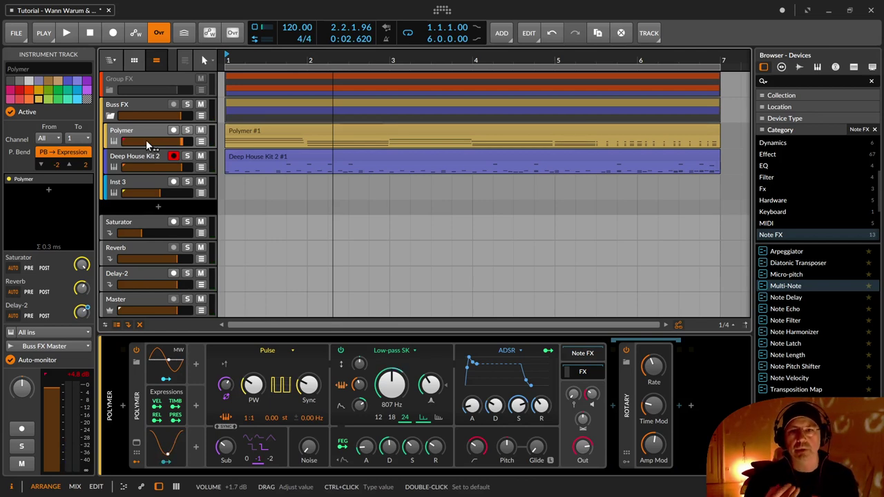
# Reactivate the Group FX group, unfold its child tracks and activate the Layer FX track inside it.
pyautogui.click(128, 78)
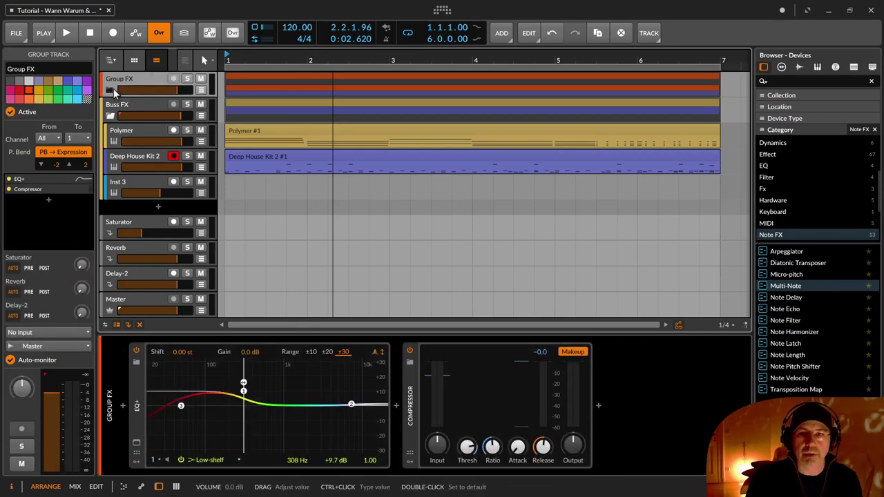
pyautogui.click(110, 90)
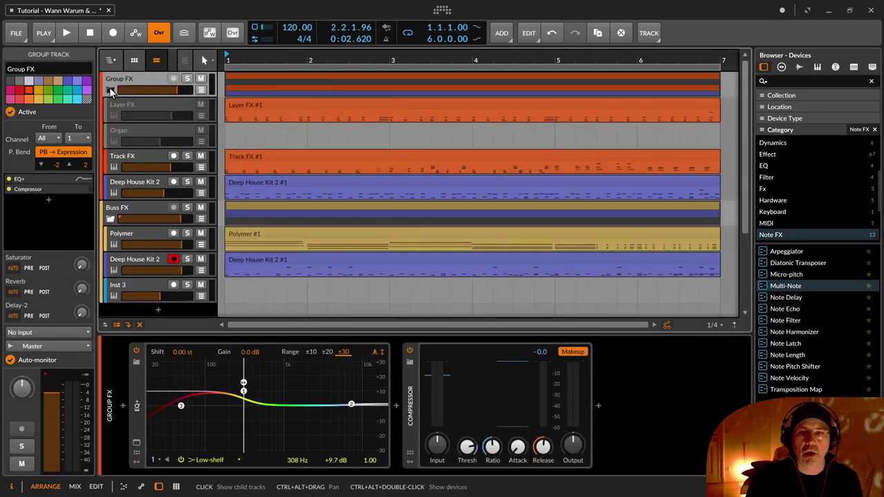
pyautogui.click(143, 101)
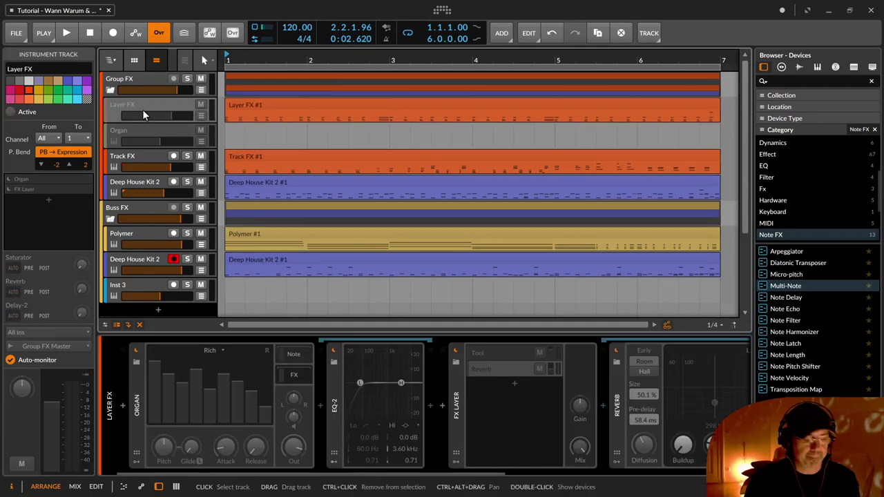
pyautogui.hotkey('alt', 'a')
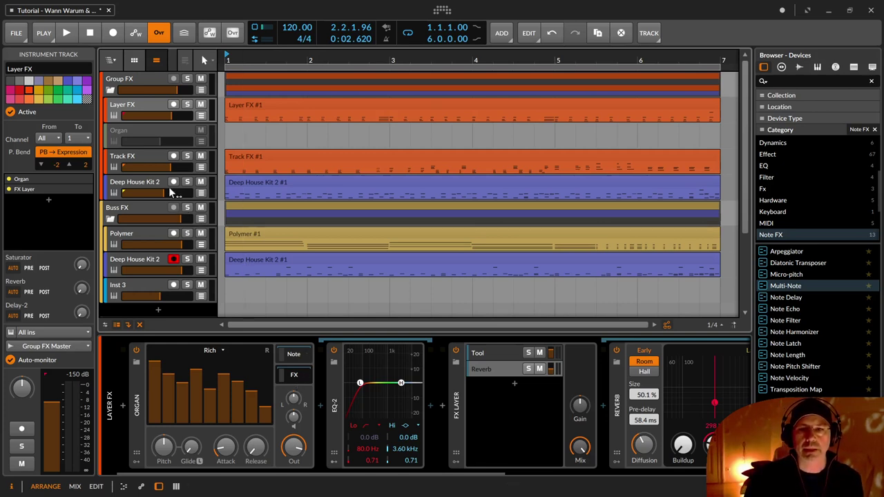
# Compare the device chains of the Track FX, Group FX, Layer FX and Polymer tracks.
pyautogui.click(141, 157)
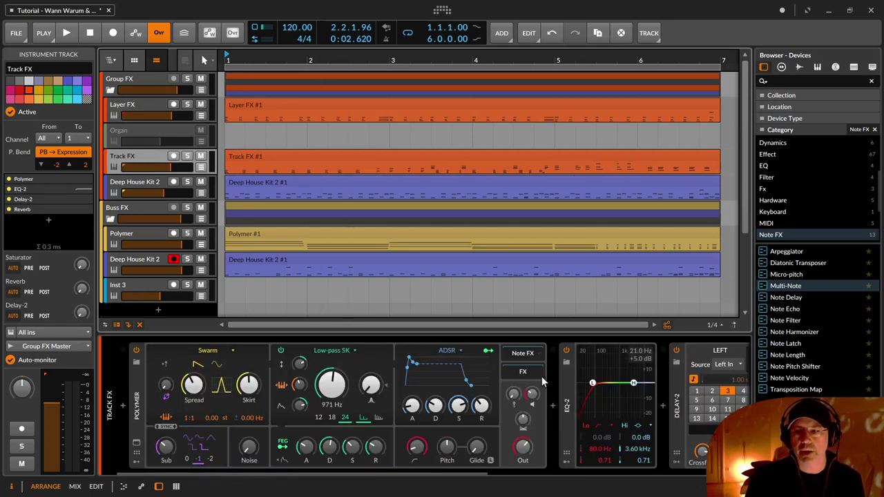
pyautogui.click(133, 82)
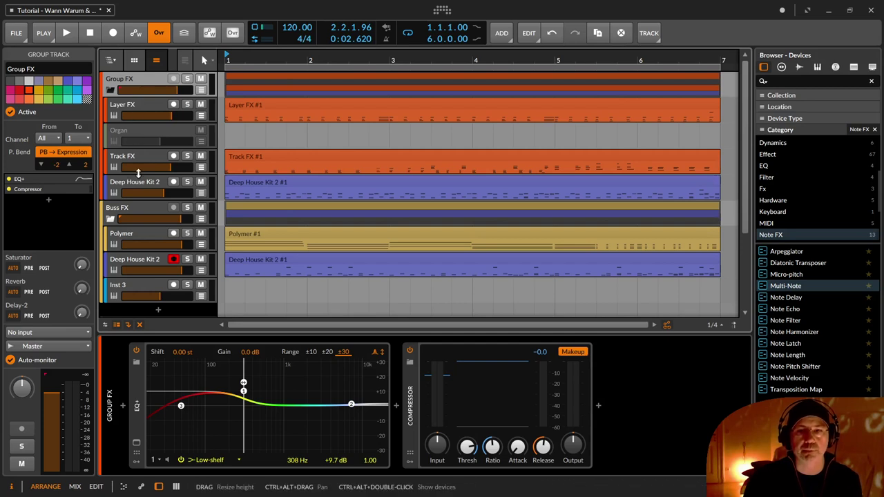
pyautogui.click(144, 236)
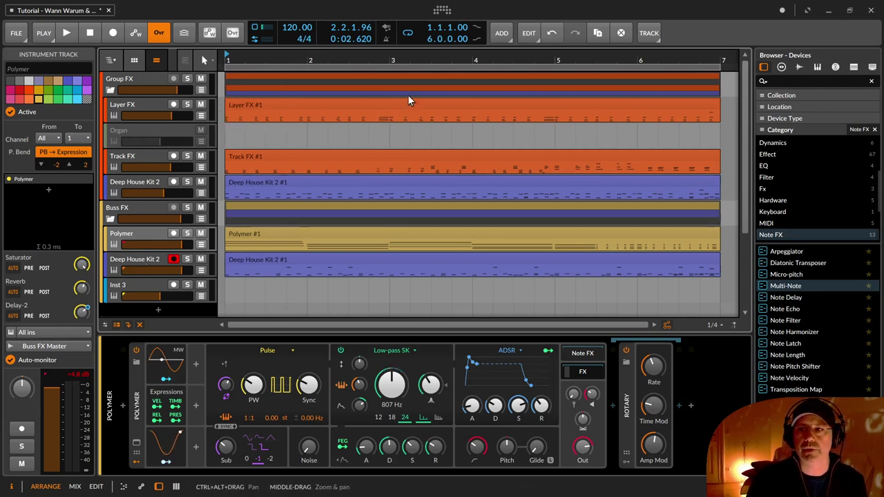
pyautogui.click(156, 104)
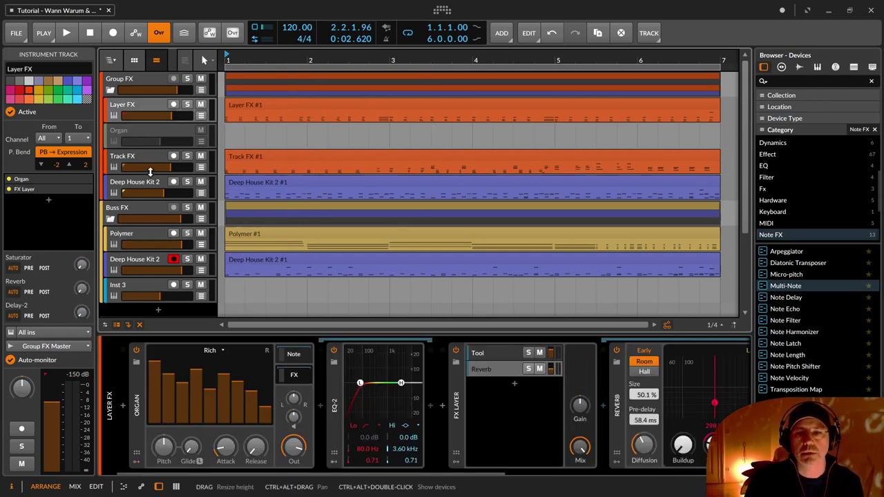
pyautogui.click(143, 232)
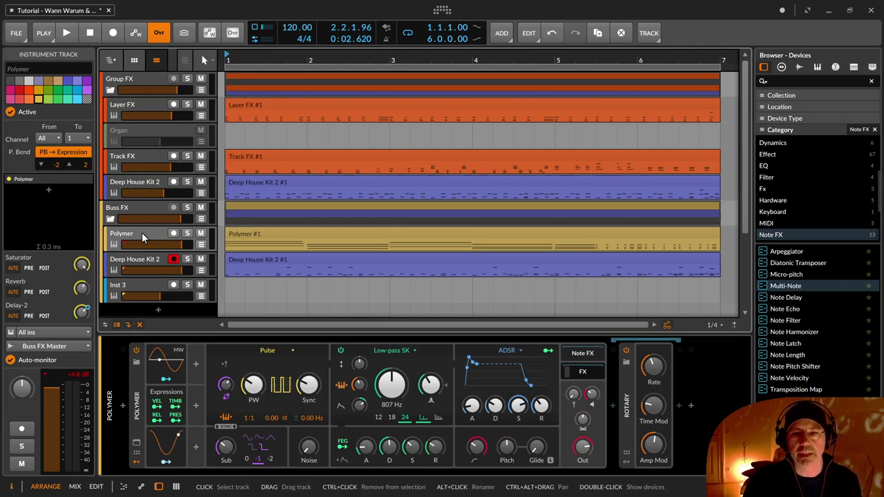
# Solo the Polymer track in the Buss FX group, start playback and mute the track while it plays.
pyautogui.click(187, 233)
pyautogui.press('space')
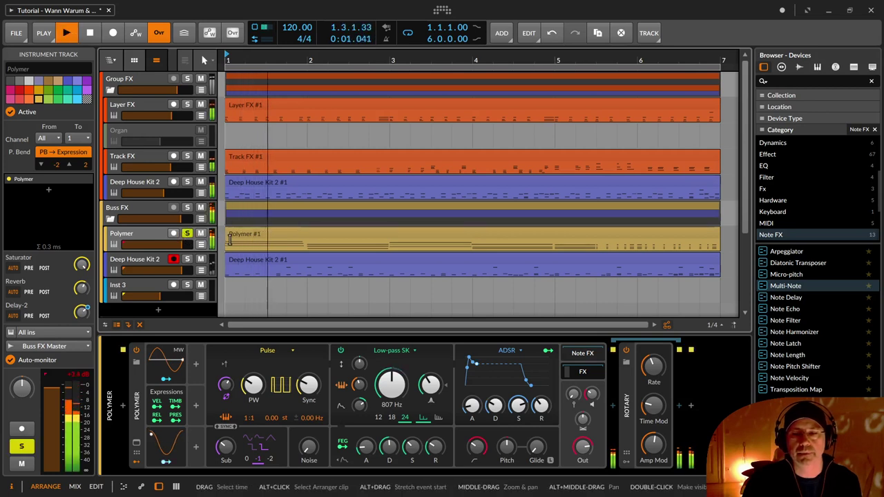
pyautogui.click(201, 234)
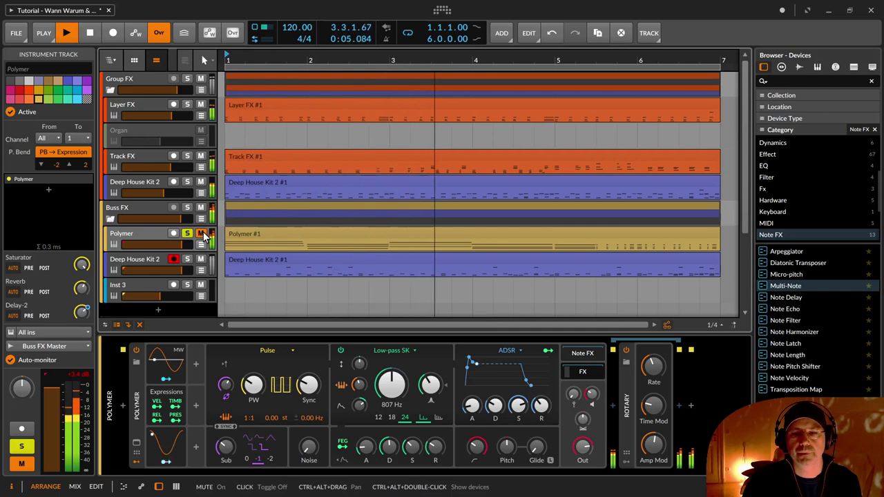
pyautogui.scroll(-3, 183, 228)
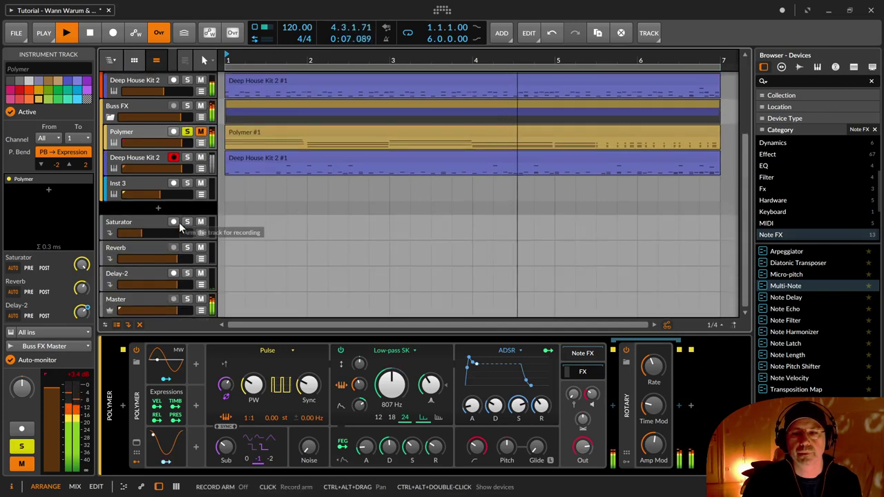
pyautogui.scroll(3, 180, 228)
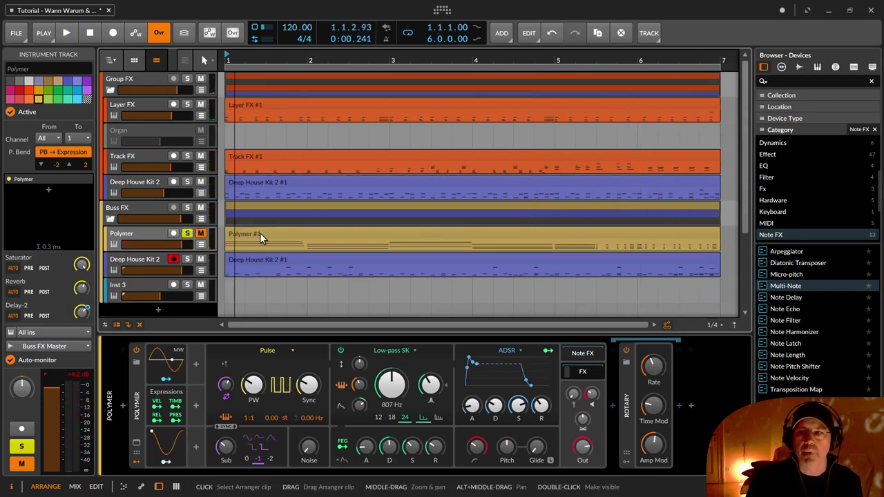
pyautogui.scroll(-3, 267, 223)
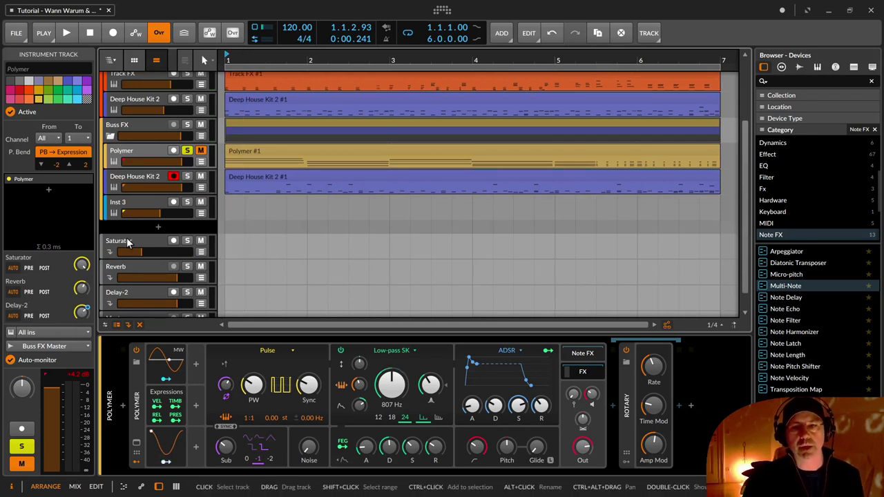
# Unmute the soloed Polymer track and play it back briefly through its effect sends.
pyautogui.click(200, 150)
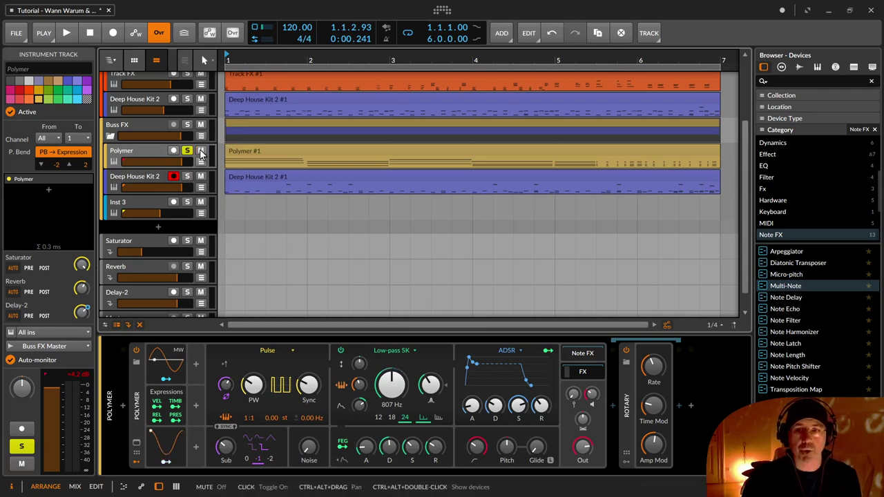
pyautogui.press('space')
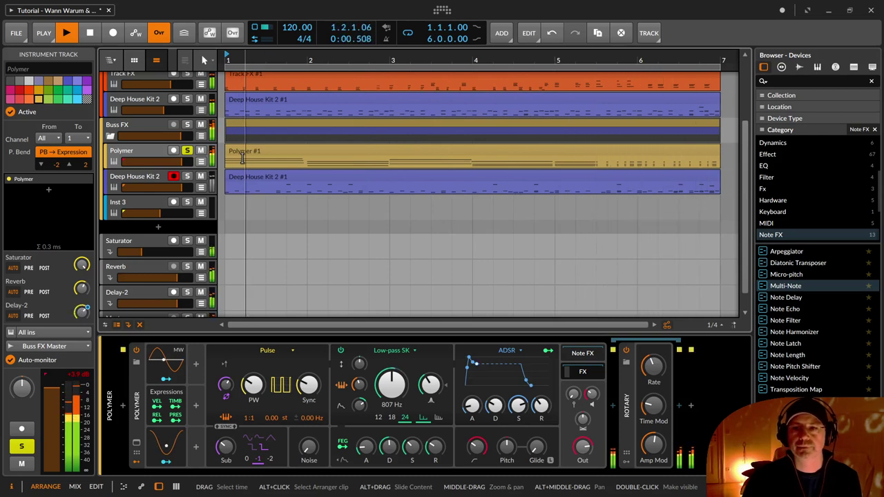
pyautogui.press('space')
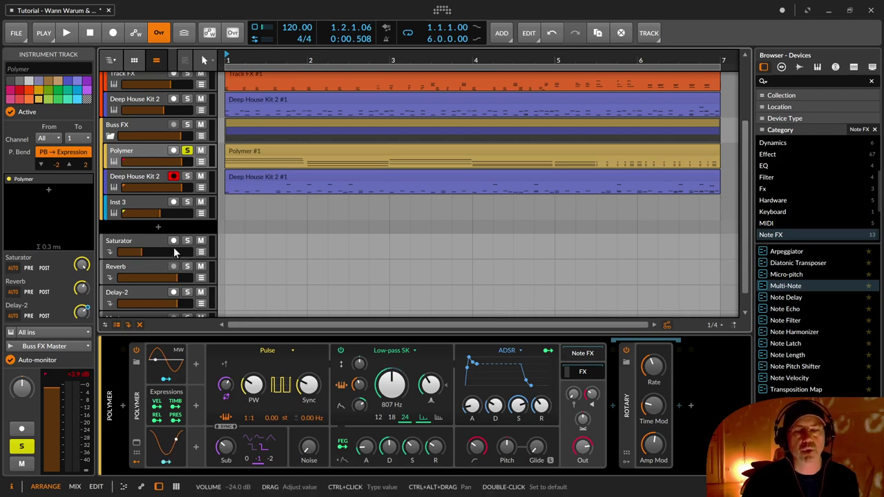
# Select the Polymer clip and examine the Reverb effect track's device and send sources.
pyautogui.click(232, 152)
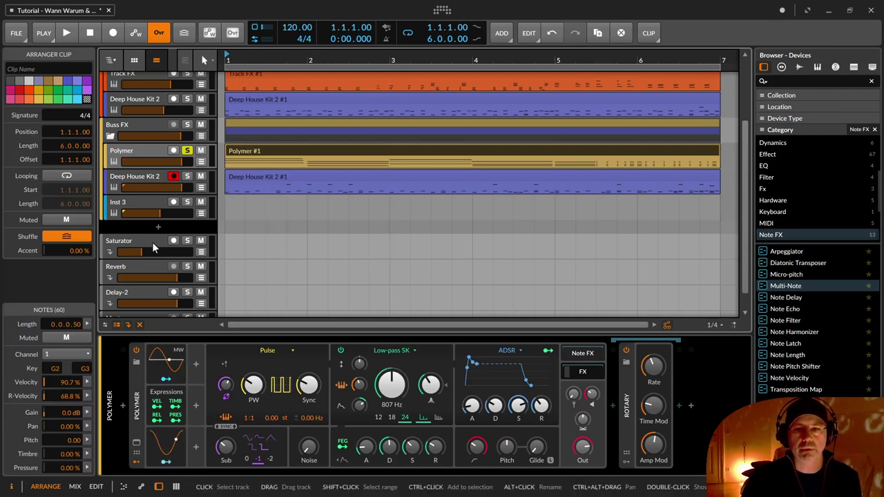
pyautogui.scroll(-1, 269, 270)
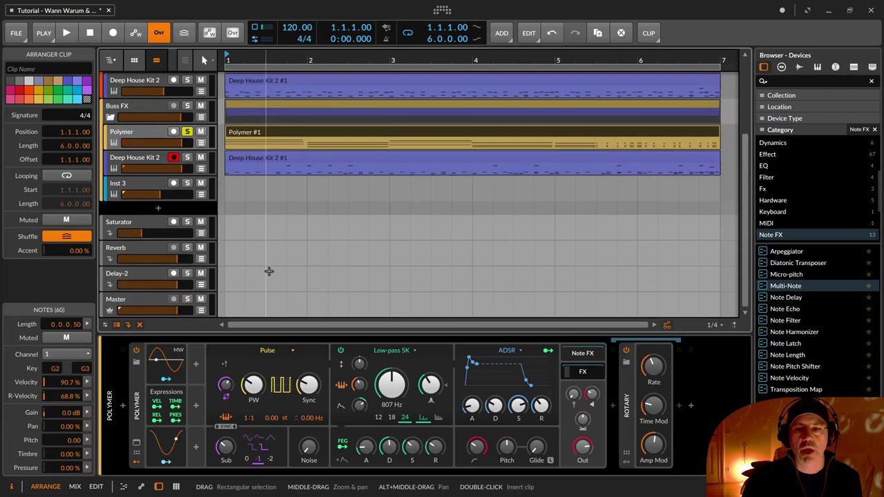
pyautogui.click(241, 308)
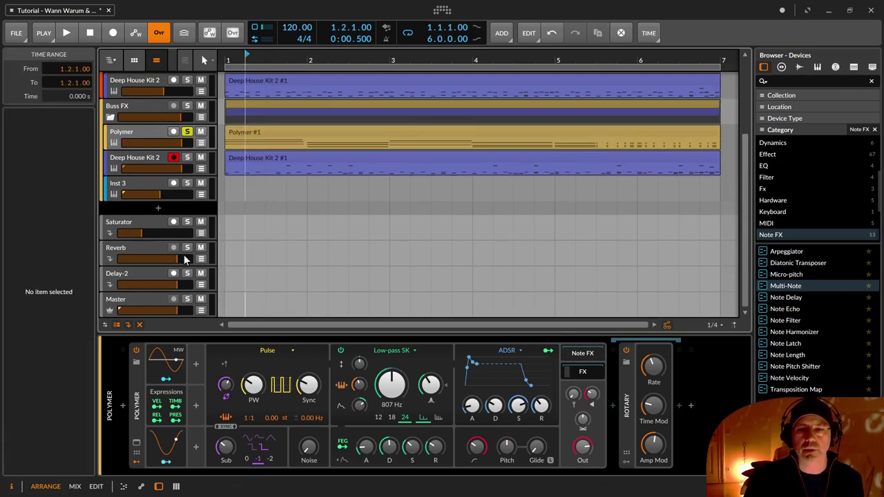
pyautogui.click(130, 253)
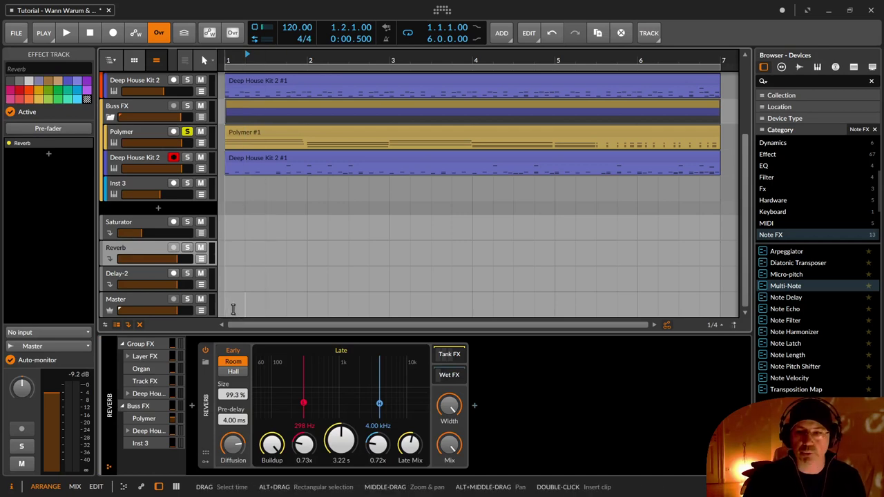
# Select the time range from 1.1.1.00 to 7.1.1.00 on the Master track.
pyautogui.moveTo(227, 307); pyautogui.dragTo(714, 295)
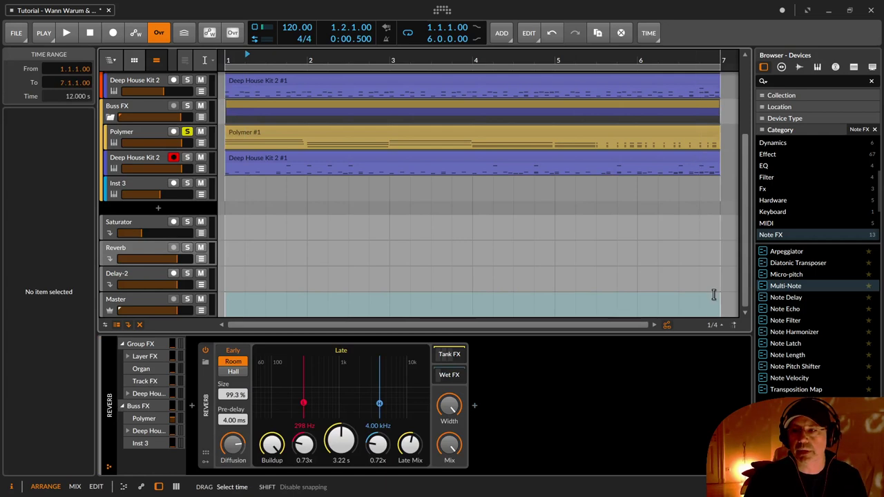
pyautogui.click(323, 302)
pyautogui.click(170, 299)
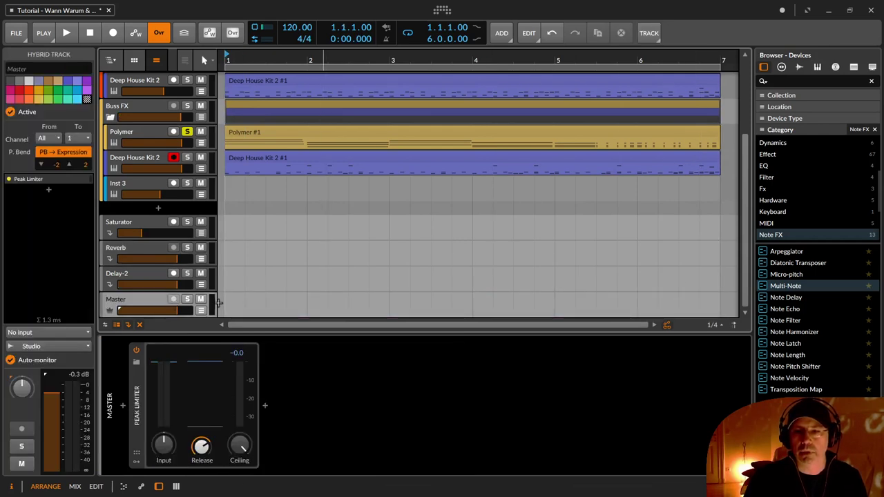
pyautogui.moveTo(225, 304); pyautogui.dragTo(719, 302)
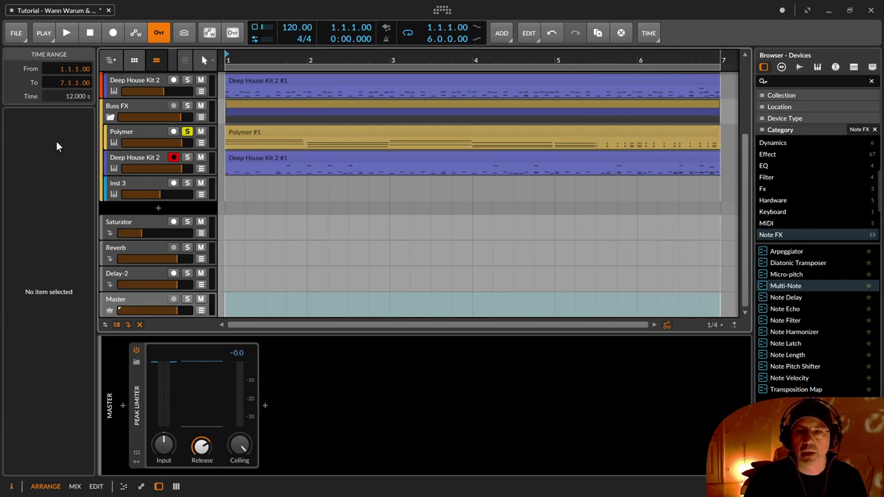
# Play the soloed Polymer track briefly and view the bounce options for its clip.
pyautogui.click(135, 134)
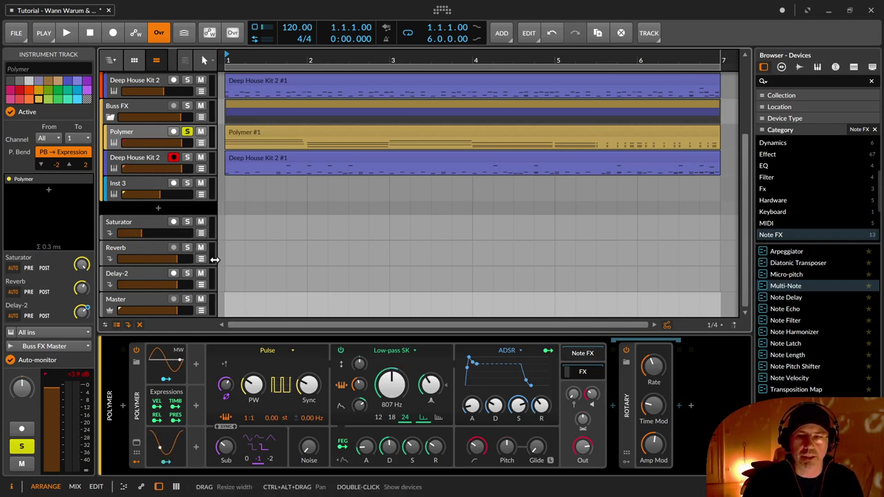
pyautogui.press('space')
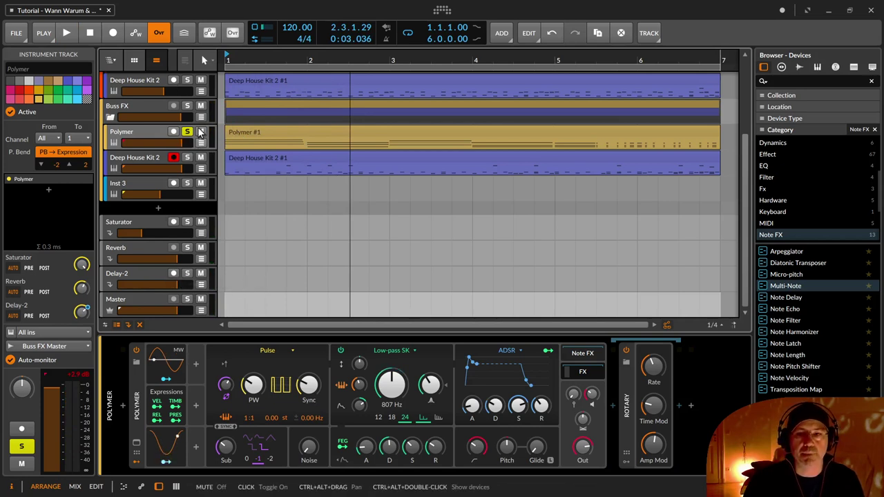
pyautogui.rightClick(308, 129)
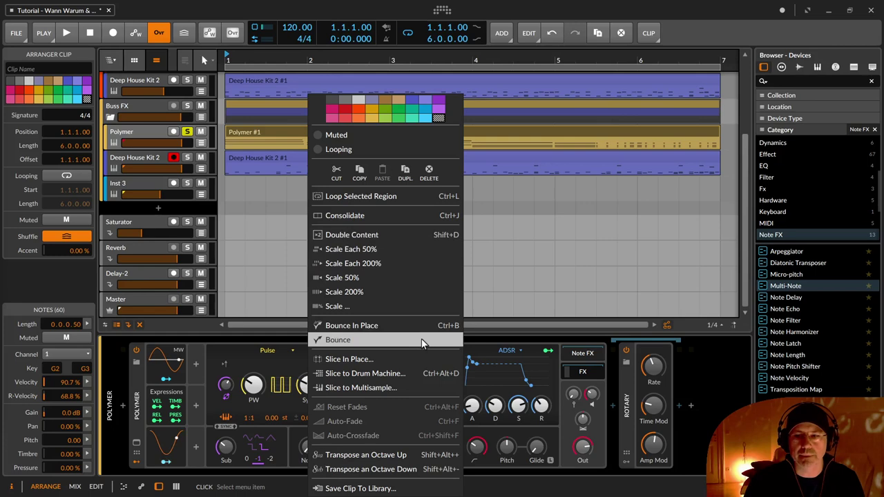
pyautogui.click(168, 138)
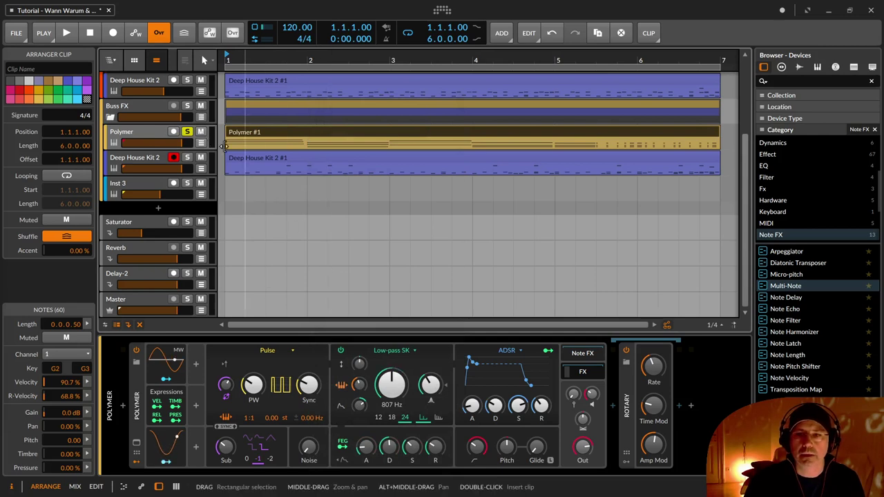
# Mute the soloed Polymer track, play it back briefly through its effect sends and unmute it.
pyautogui.click(202, 134)
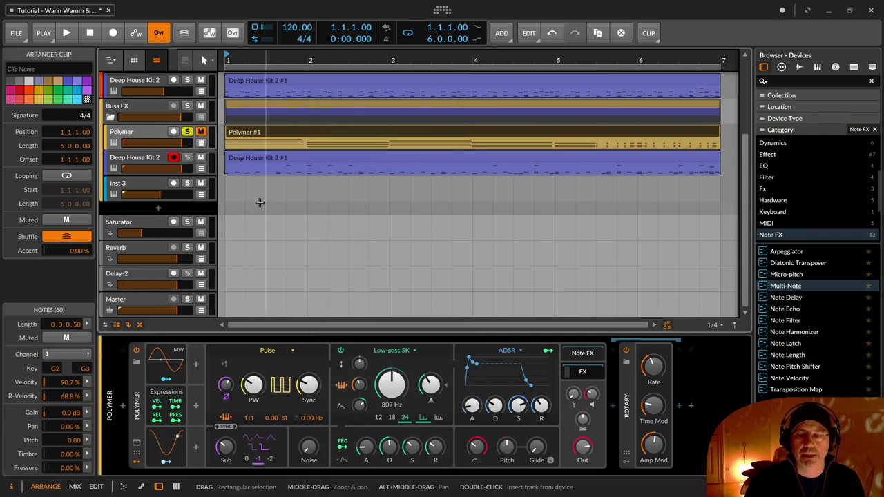
pyautogui.click(147, 133)
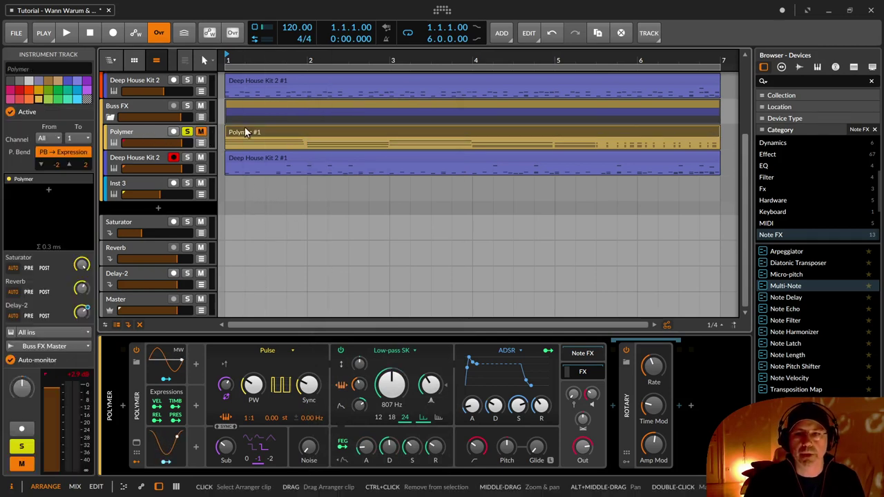
pyautogui.press('space')
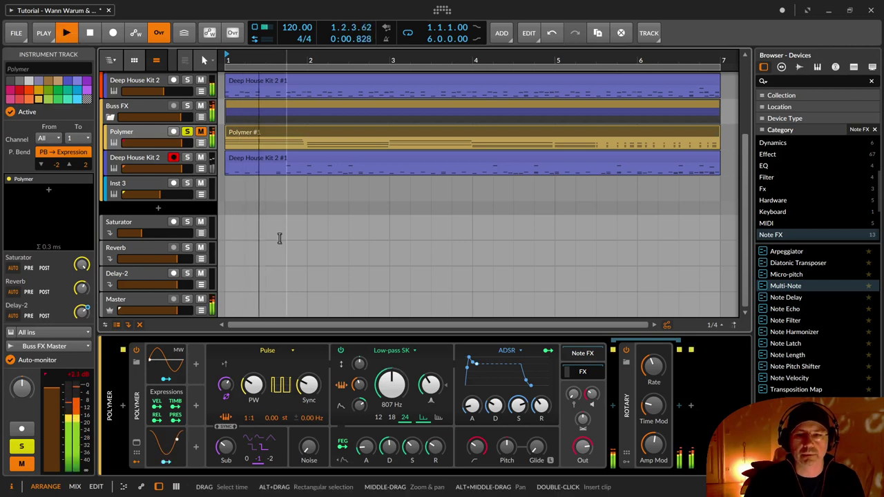
pyautogui.press('space')
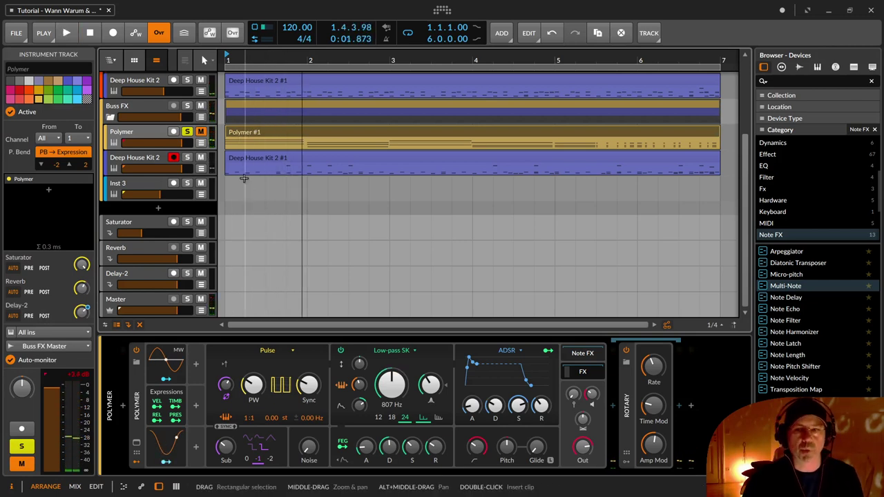
pyautogui.click(243, 134)
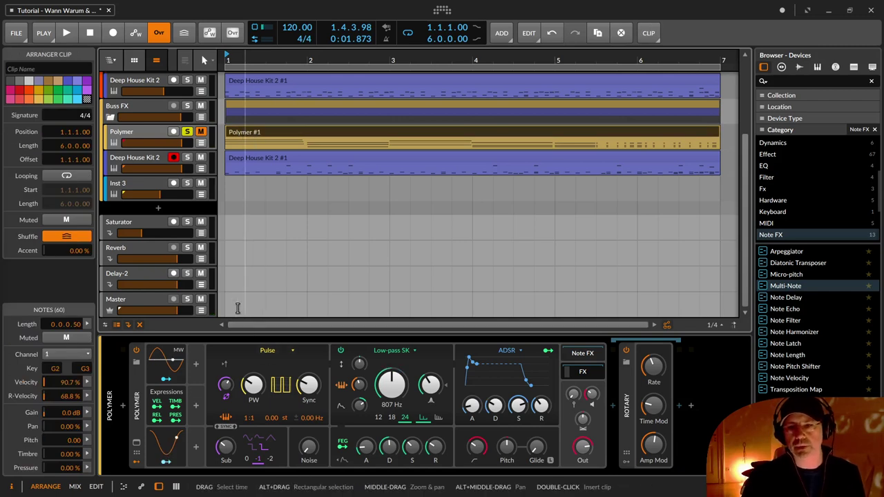
pyautogui.click(200, 134)
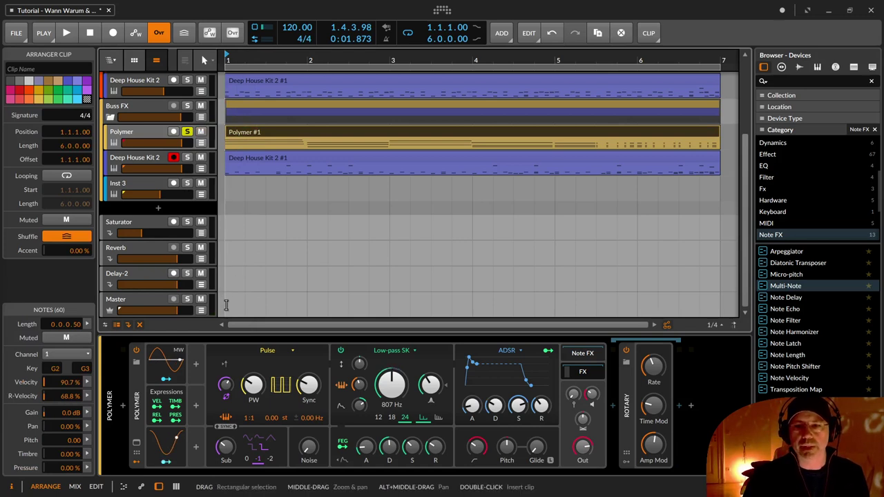
# Bounce the Master track in place over the time range from 1.1.1.00 to 7.1.1.00 with Polymer soloed.
pyautogui.moveTo(225, 305); pyautogui.dragTo(724, 304)
pyautogui.click(684, 300)
pyautogui.rightClick(684, 299)
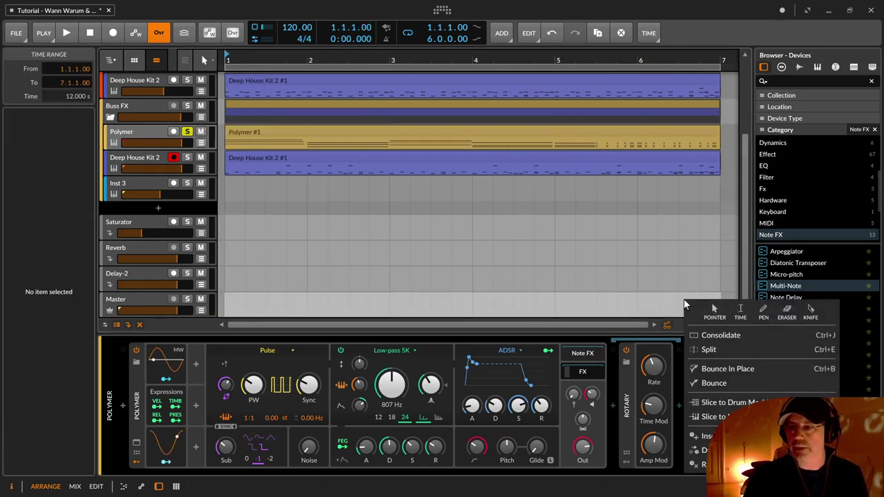
pyautogui.click(729, 369)
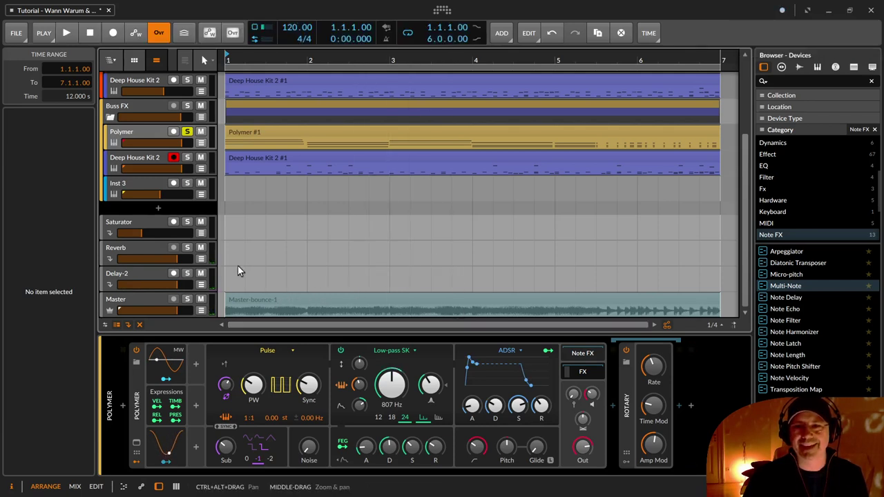
# Unsolo the Polymer track and move the bounced Master clip onto a new track below Inst 3.
pyautogui.click(188, 131)
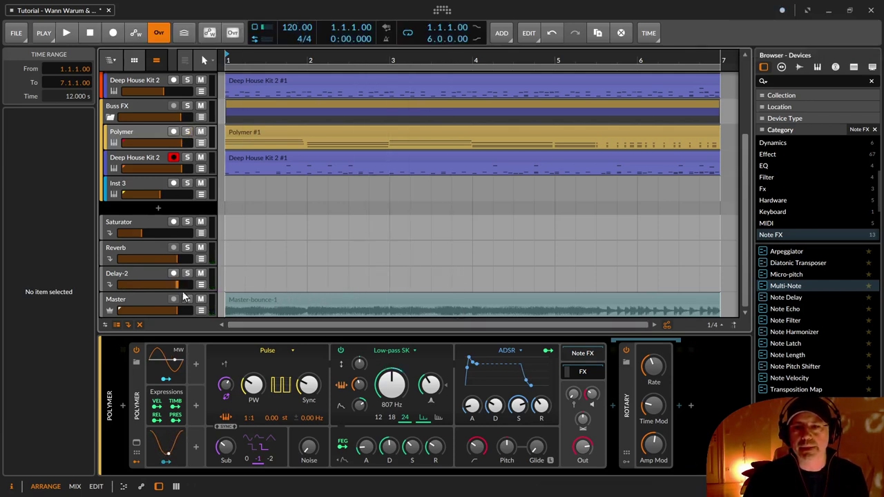
pyautogui.click(304, 306)
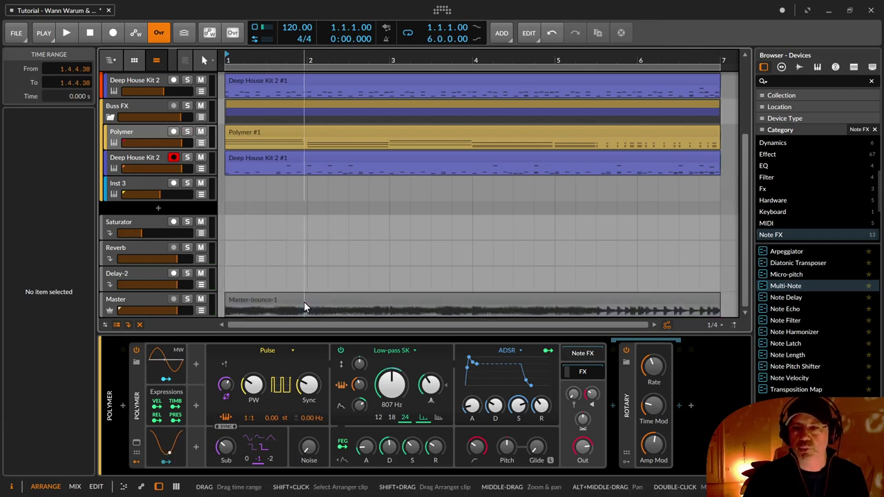
pyautogui.click(361, 301)
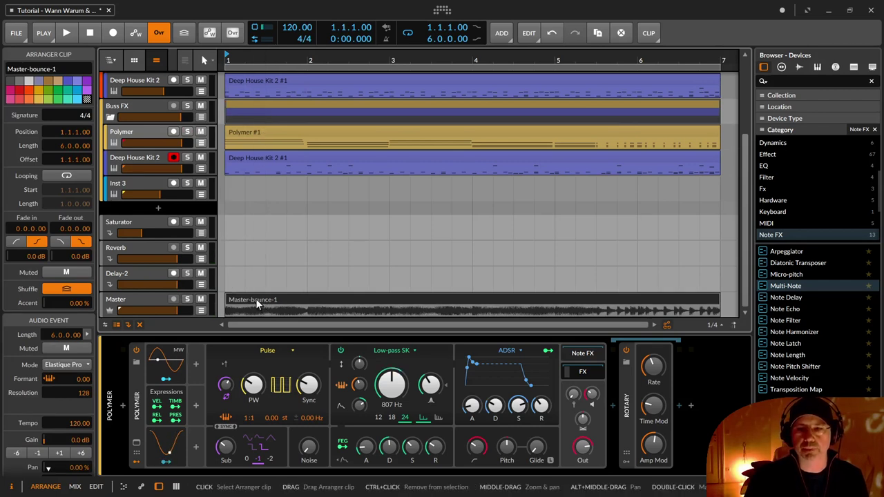
pyautogui.moveTo(255, 299); pyautogui.dragTo(248, 218)
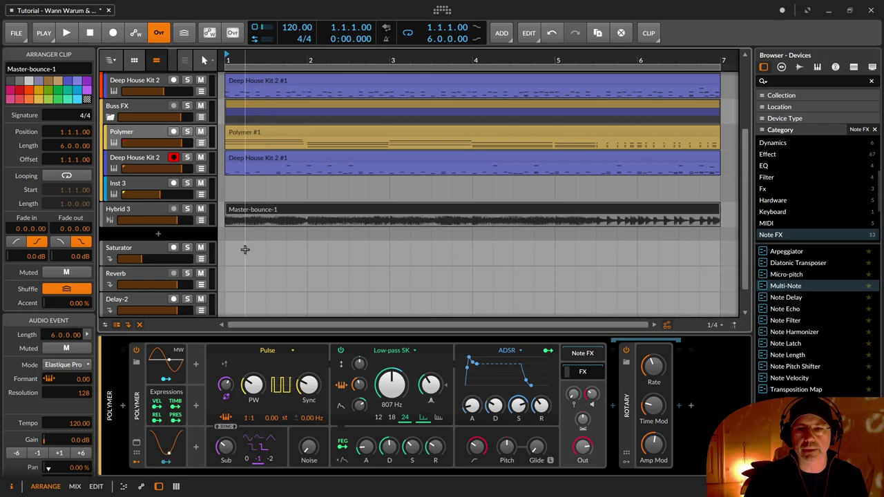
# Solo the new track to play back the bounced clip and delete that track.
pyautogui.click(186, 210)
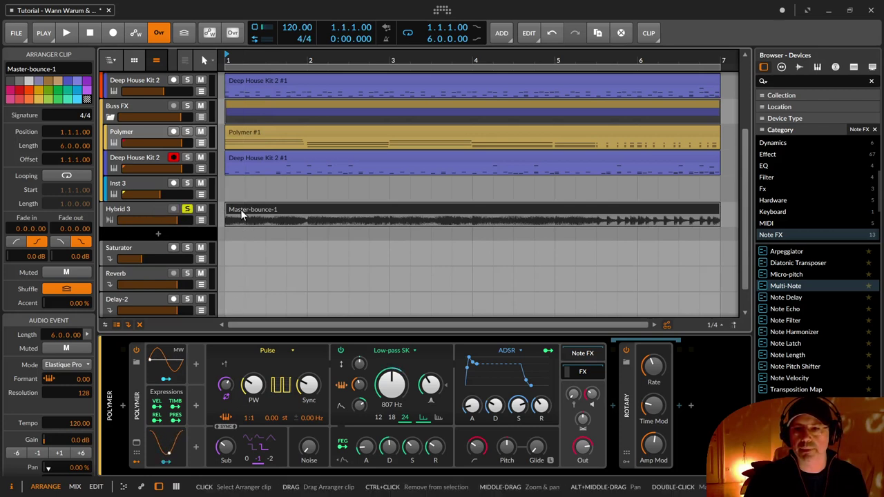
pyautogui.press('space')
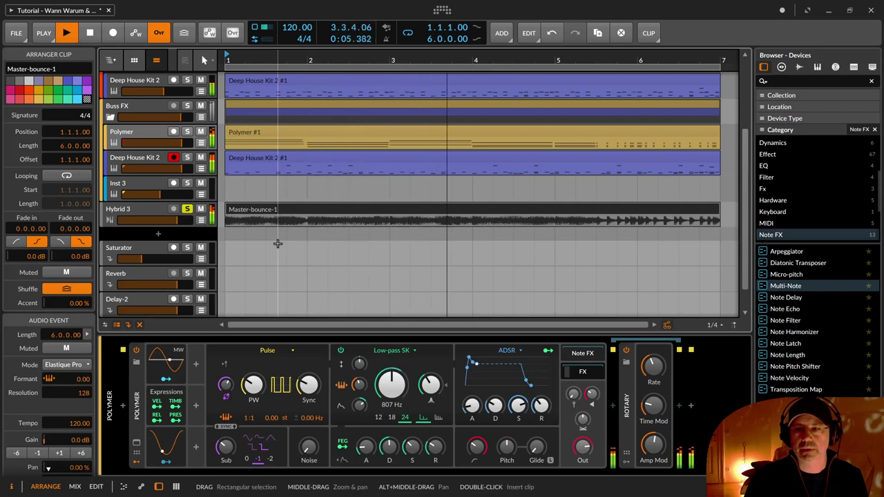
pyautogui.press('space')
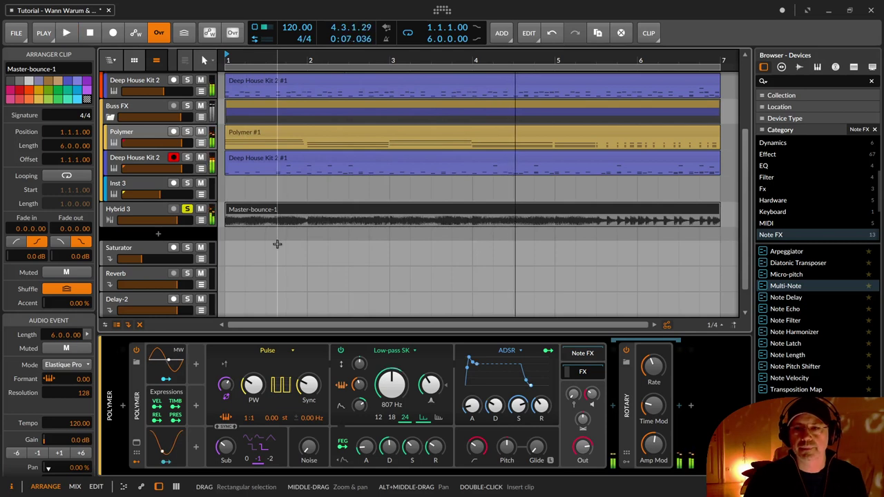
pyautogui.click(129, 218)
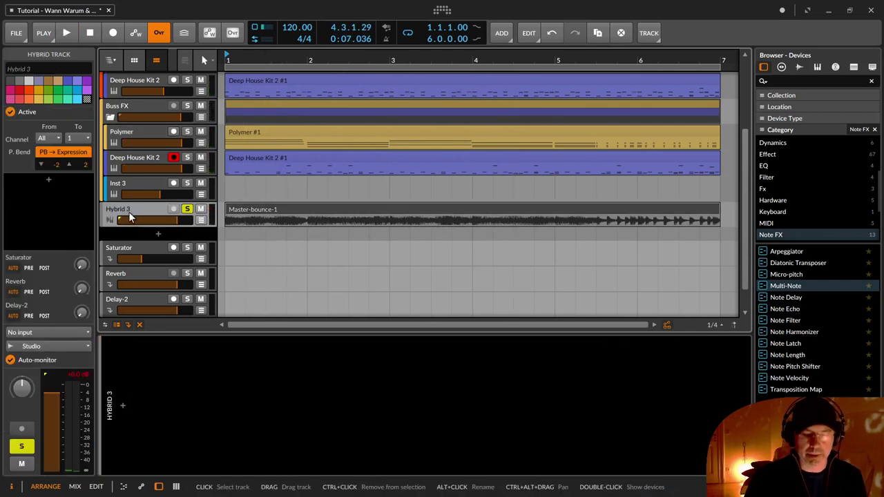
pyautogui.press('Delete')
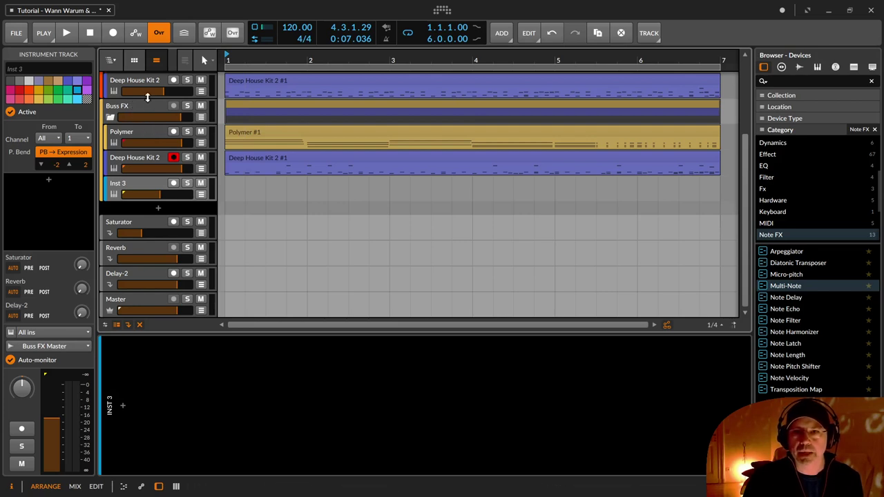
# Deactivate the Buss FX group and the Track FX track, and activate the Organ track in Group FX.
pyautogui.scroll(3, 158, 122)
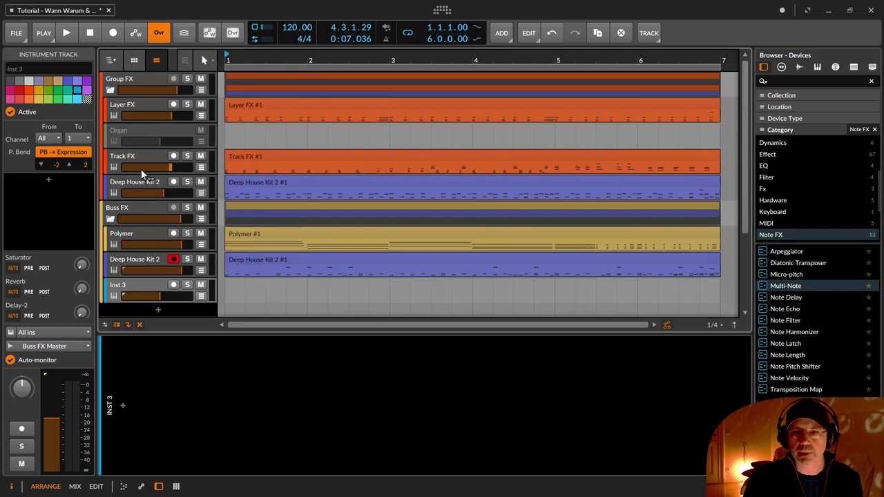
pyautogui.click(141, 205)
pyautogui.click(158, 74)
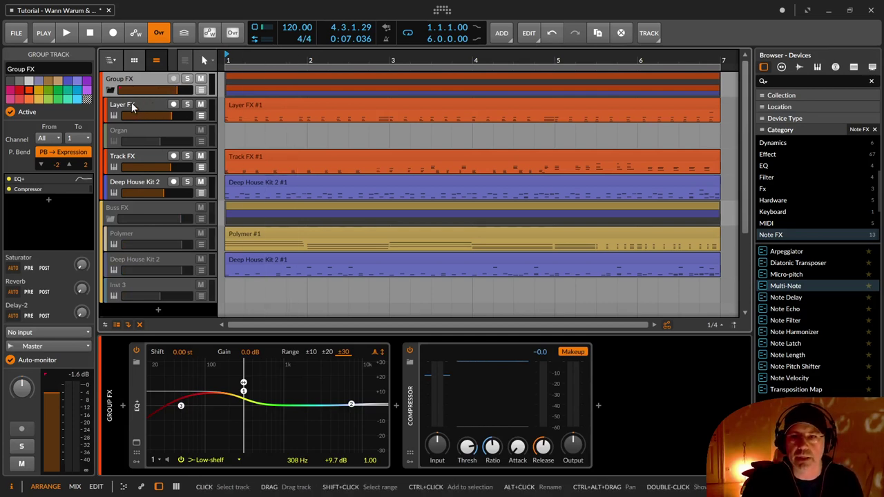
pyautogui.click(140, 155)
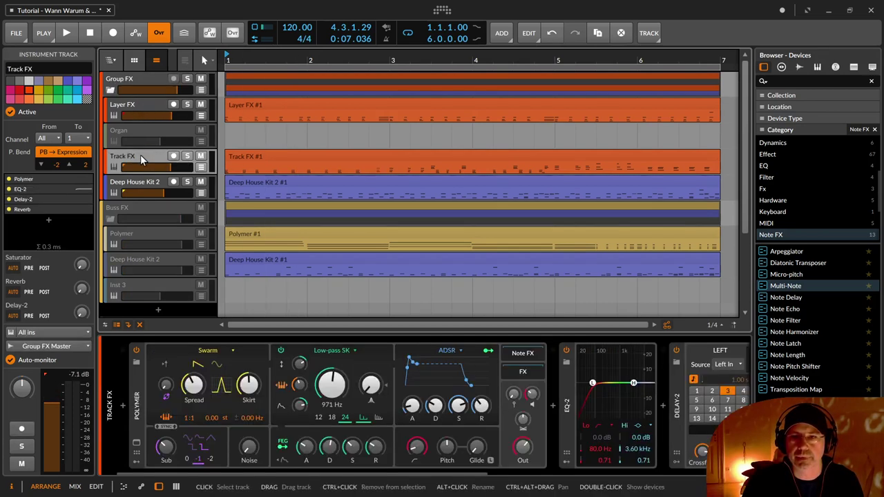
pyautogui.hotkey('alt', 'a')
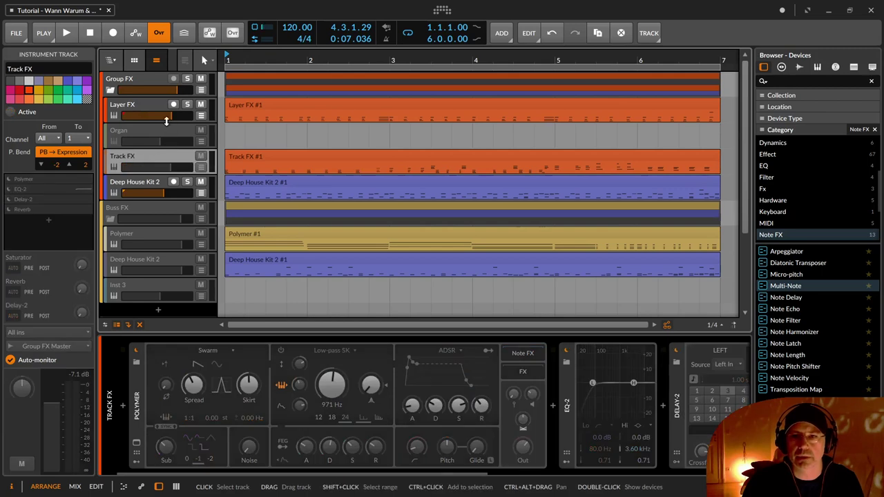
pyautogui.click(177, 130)
pyautogui.hotkey('alt', 'a')
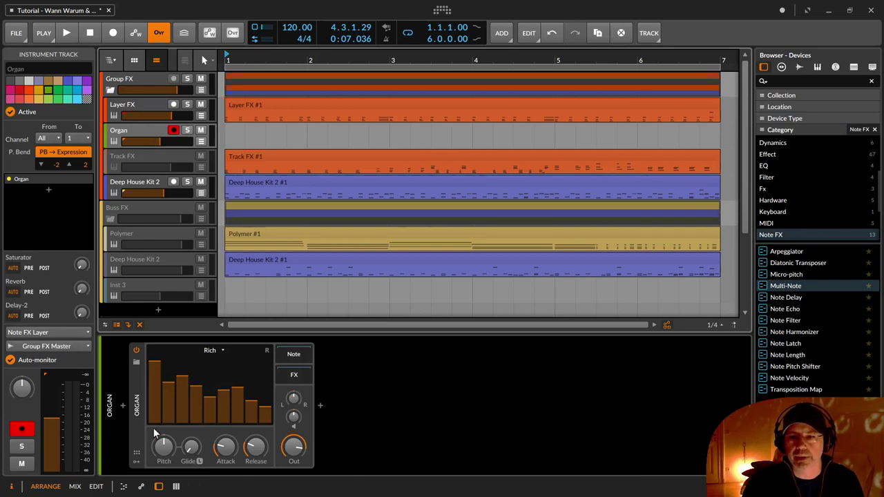
# Display the note effects chain of the Layer FX track's Organ device and play the arrangement briefly.
pyautogui.click(143, 101)
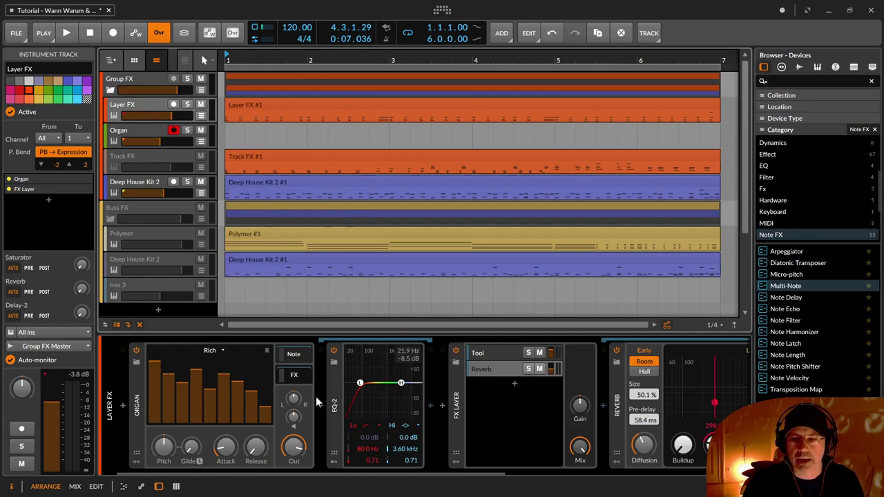
pyautogui.click(290, 355)
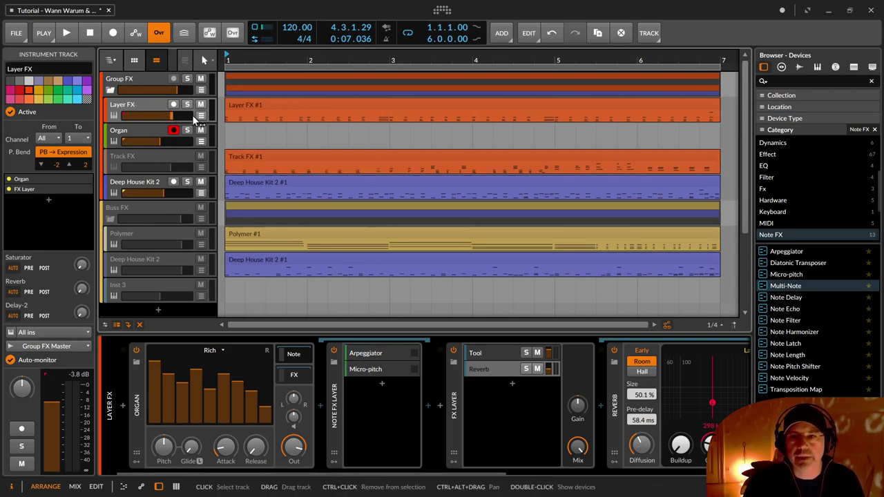
pyautogui.press('space')
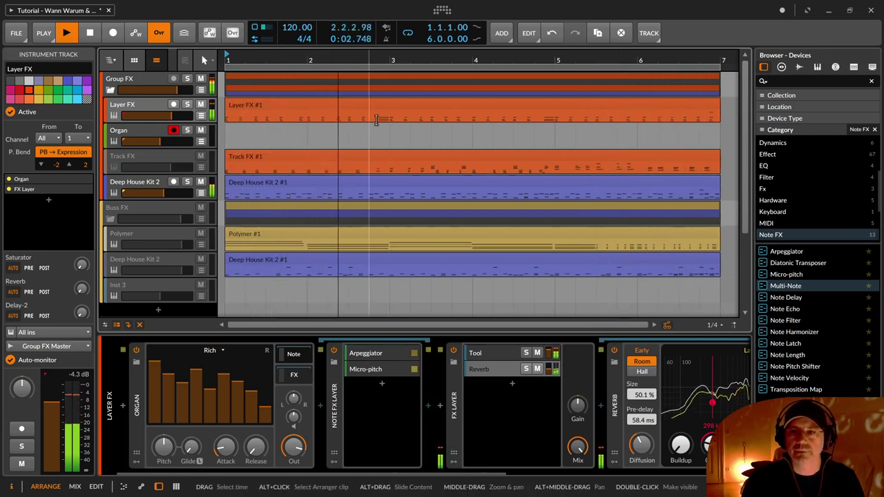
pyautogui.press('space')
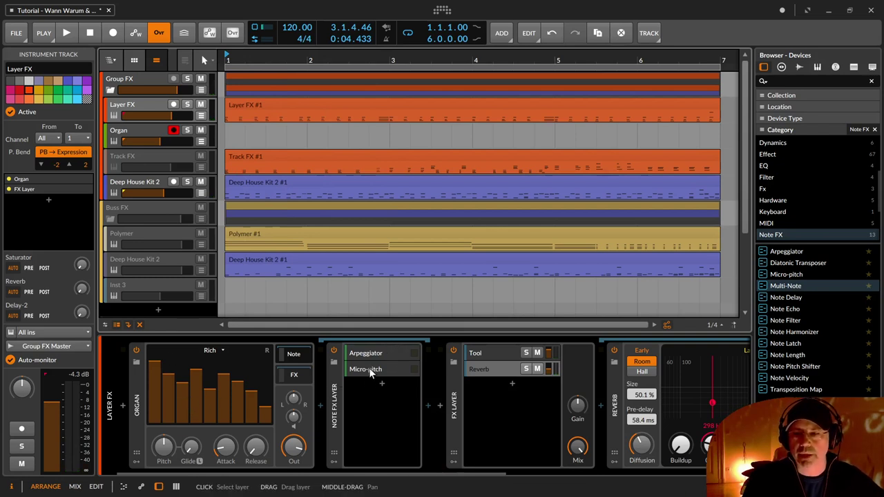
# Examine the notes in the Layer FX clip and compare the device chains of the Organ and Layer FX tracks.
pyautogui.doubleClick(264, 110)
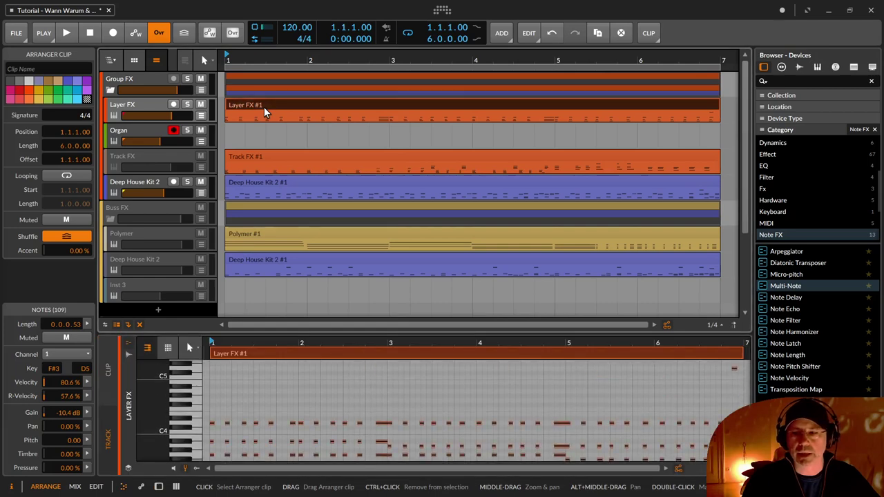
pyautogui.scroll(-2, 390, 432)
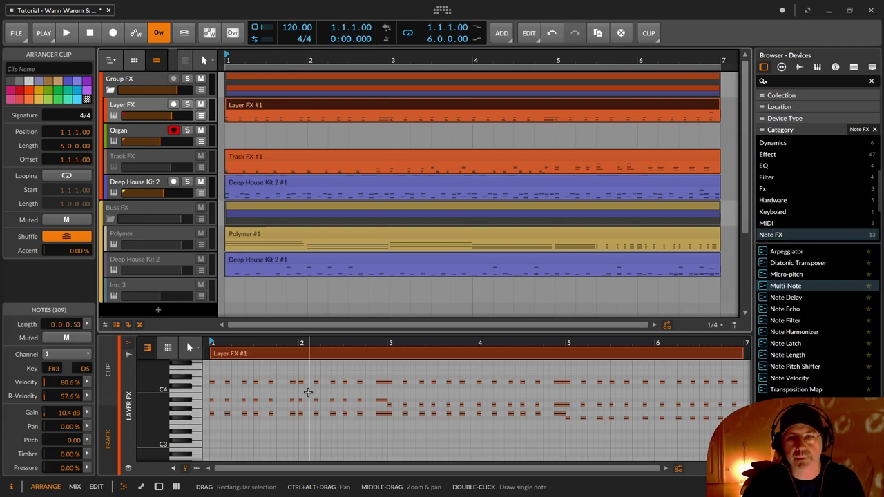
pyautogui.click(133, 138)
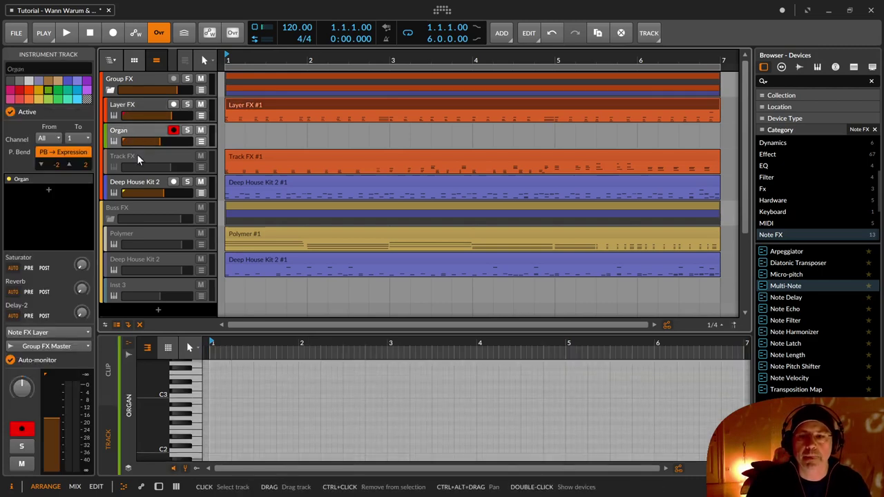
pyautogui.press('d')
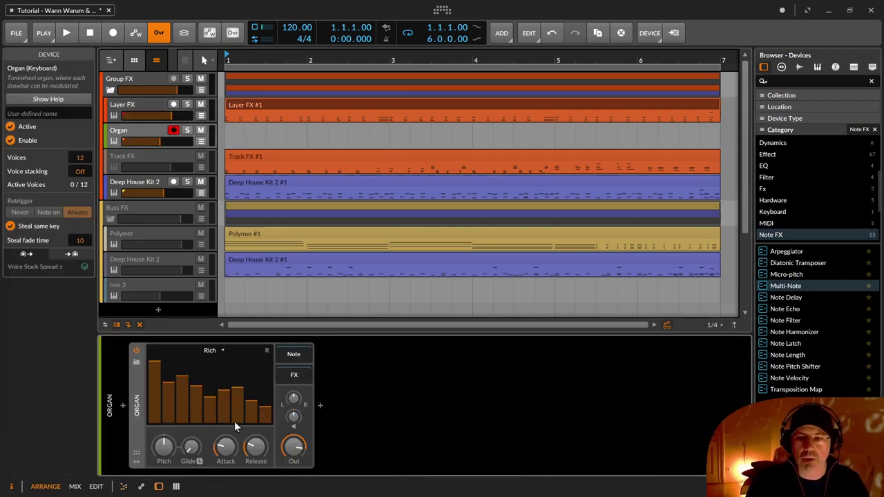
pyautogui.click(144, 104)
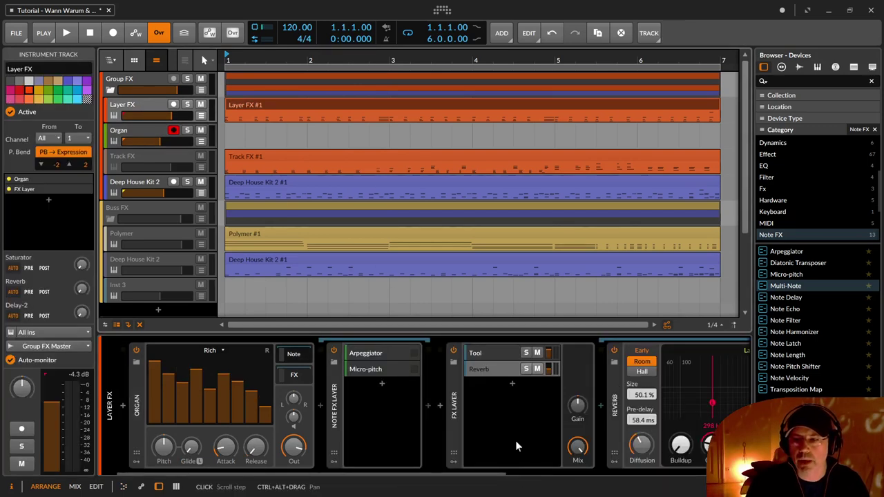
# Raise the Organ track's send levels to the Reverb and Delay-2 effect tracks.
pyautogui.moveTo(496, 474); pyautogui.dragTo(370, 490)
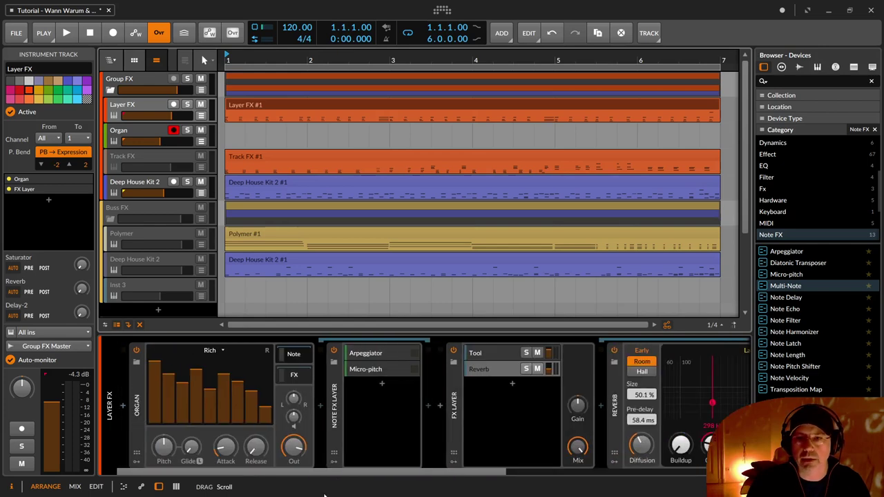
pyautogui.click(135, 131)
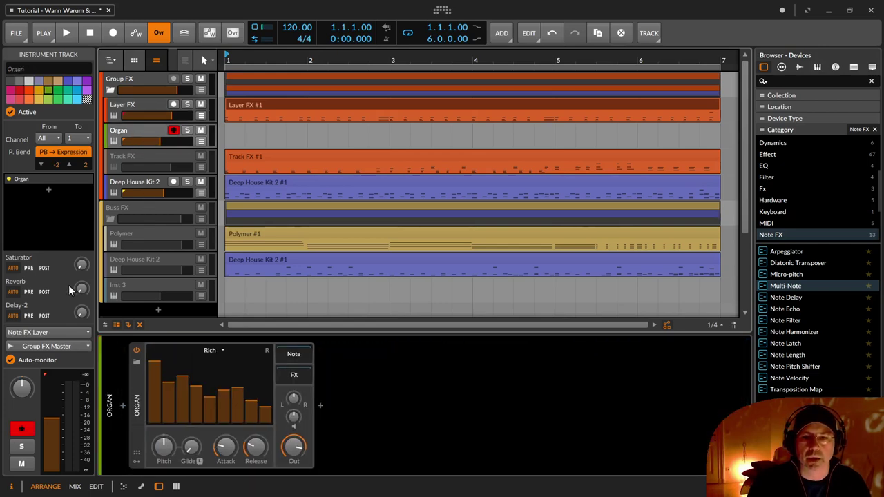
pyautogui.moveTo(78, 290); pyautogui.dragTo(78, 273)
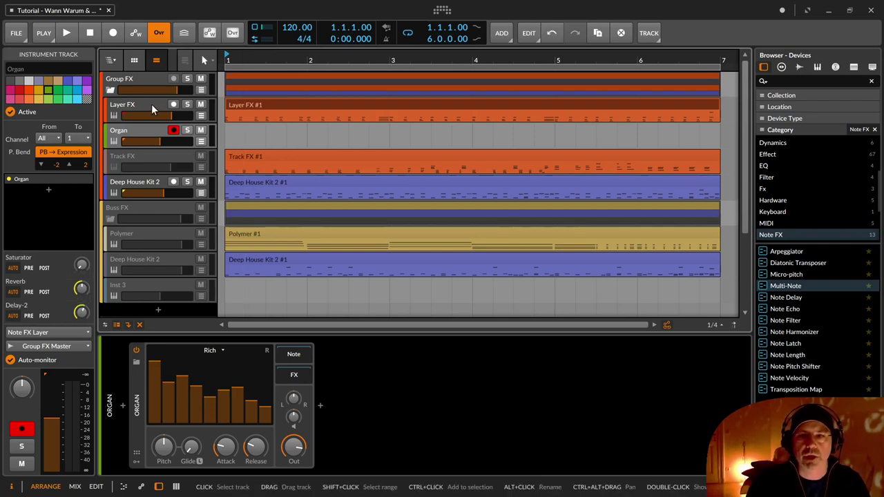
# Set the Organ track's note source to the output of the Layer FX track in Group FX.
pyautogui.click(264, 101)
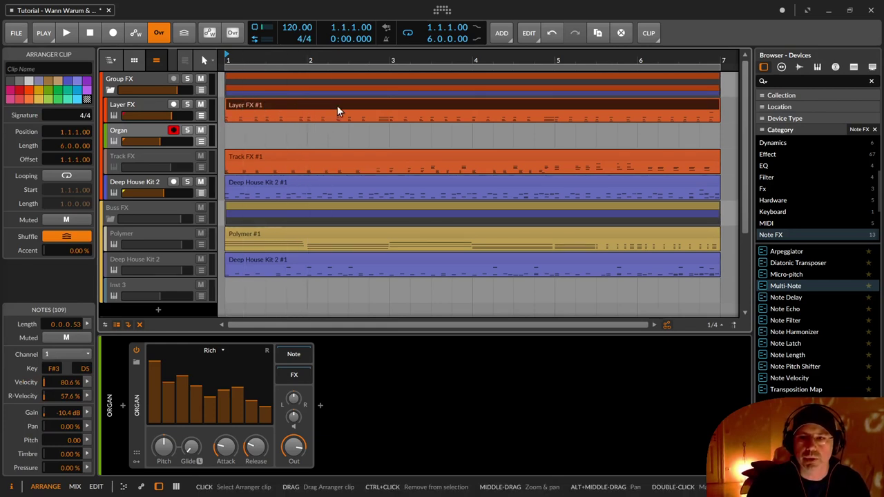
pyautogui.click(141, 114)
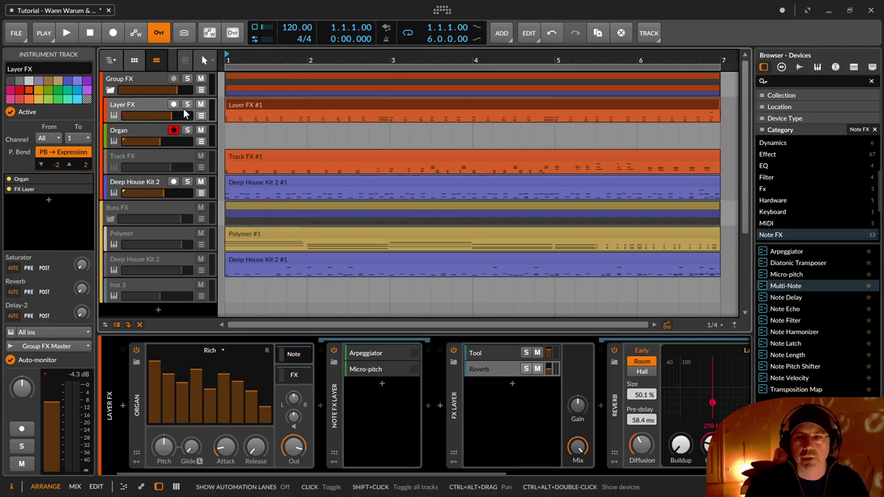
pyautogui.click(141, 131)
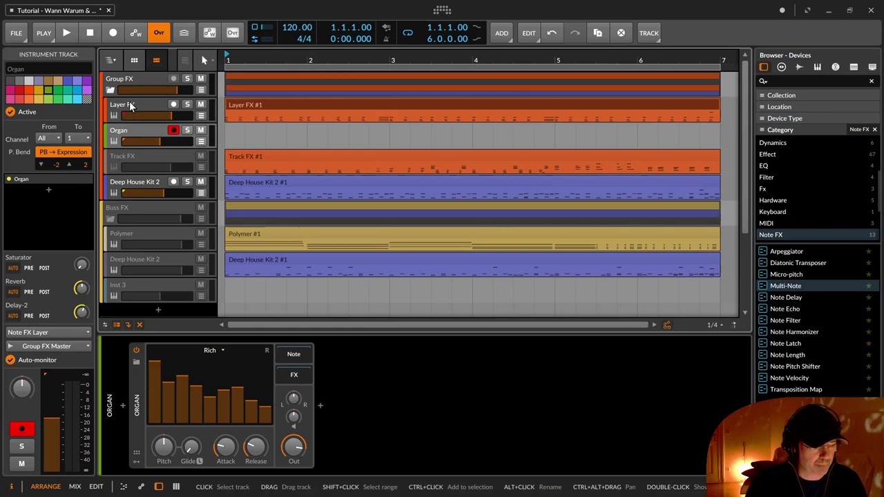
pyautogui.click(55, 336)
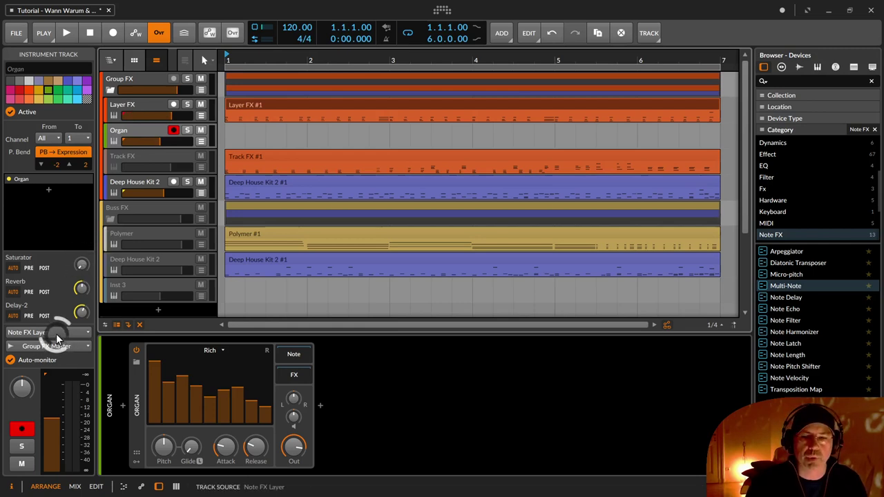
pyautogui.moveTo(86, 243)
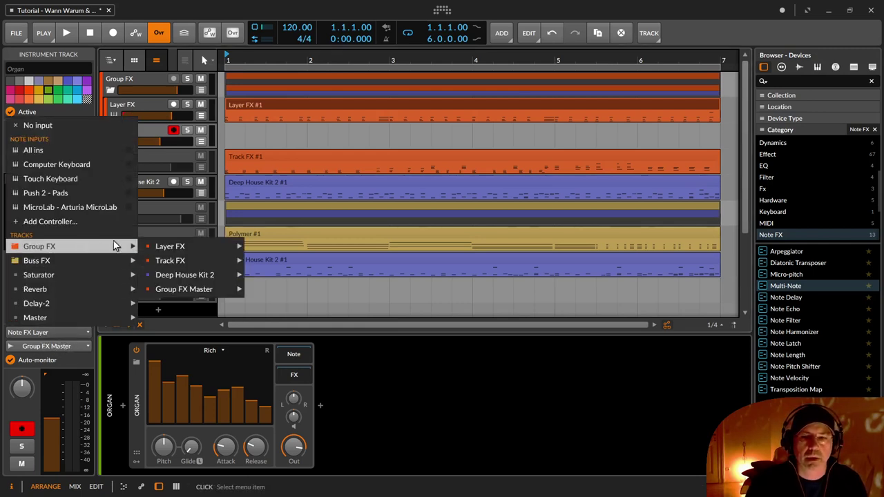
pyautogui.moveTo(181, 246)
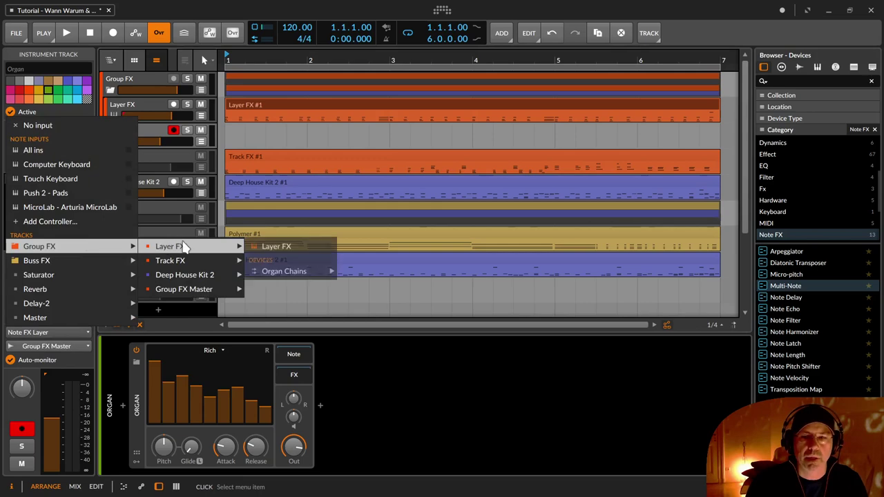
pyautogui.click(262, 247)
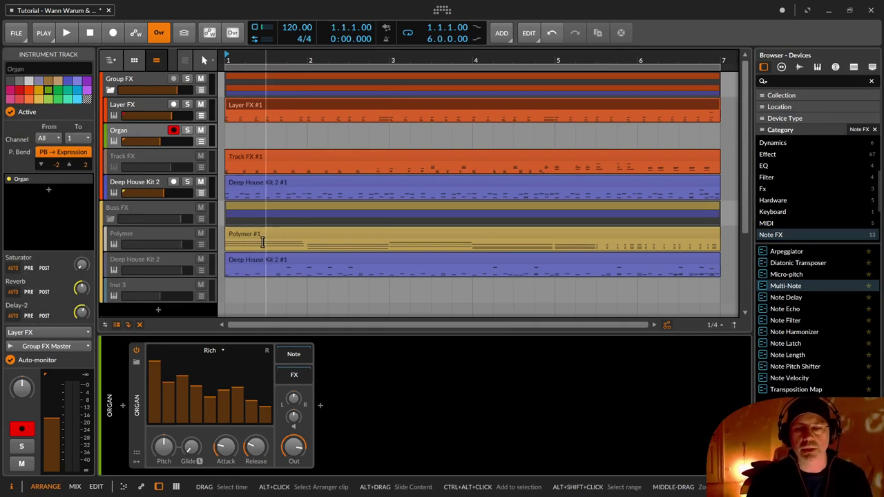
# Examine the Layer FX clip and compare the device chains of the Organ and Layer FX tracks.
pyautogui.click(239, 105)
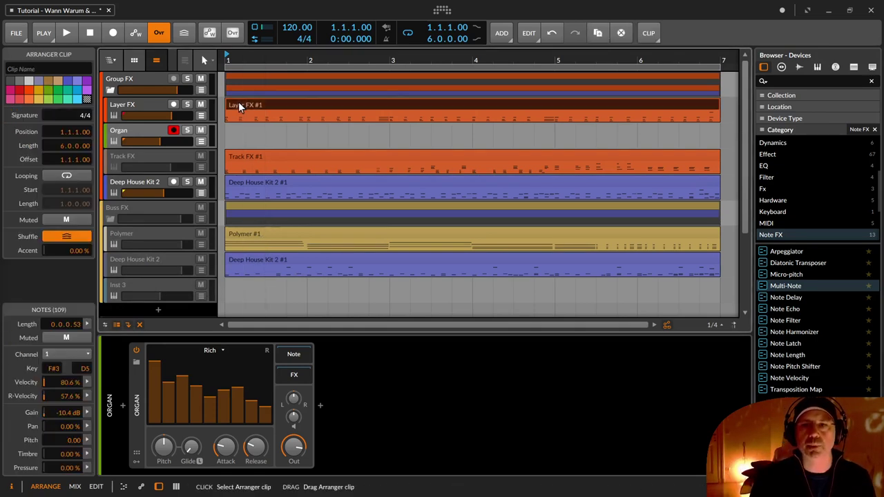
pyautogui.click(135, 136)
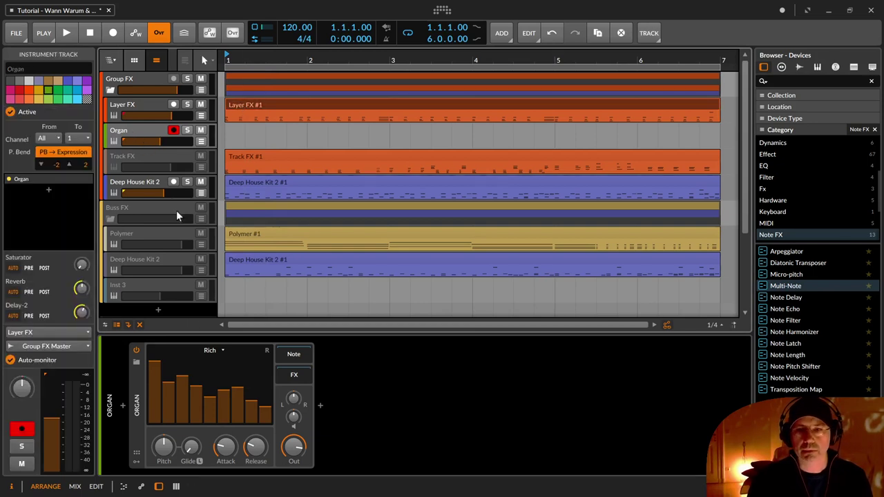
pyautogui.click(147, 112)
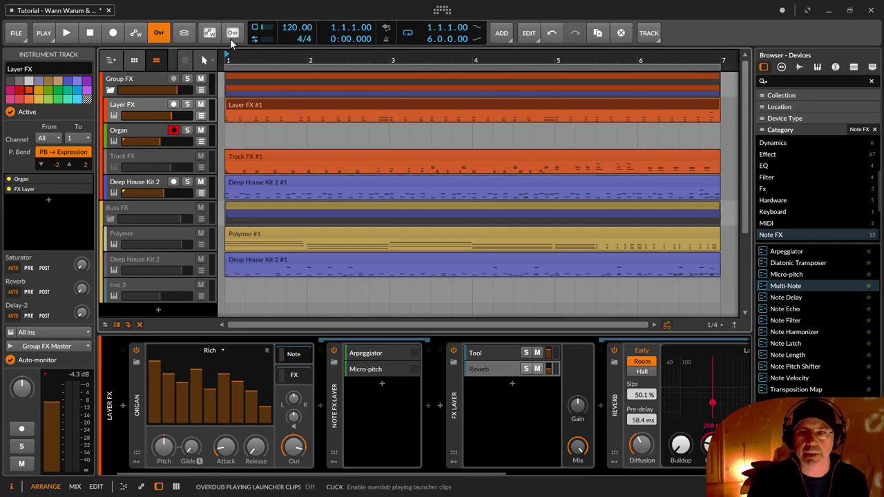
pyautogui.click(235, 107)
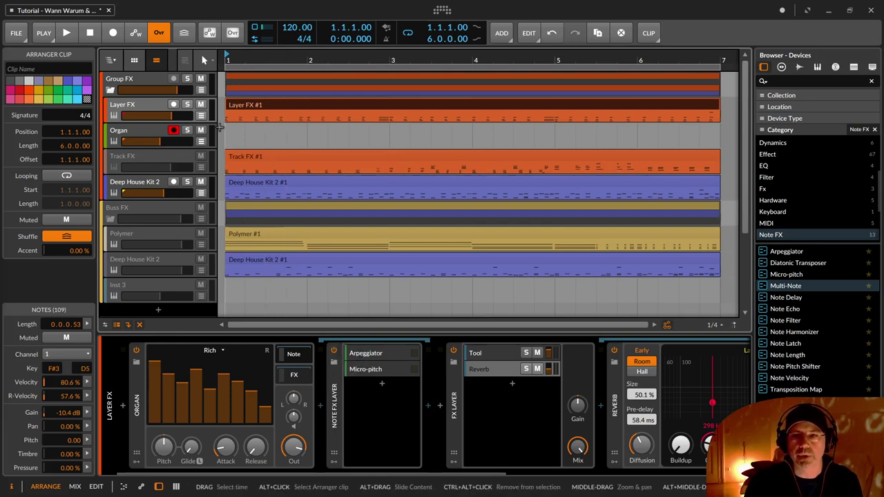
# Set the Organ track's note source to Note FX Layer in the Note chain of the Layer FX track's Organ device.
pyautogui.click(128, 131)
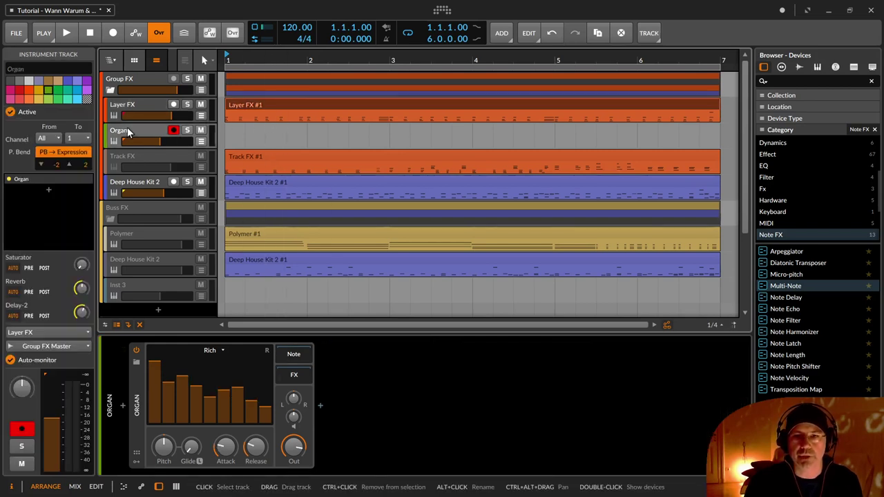
pyautogui.click(56, 333)
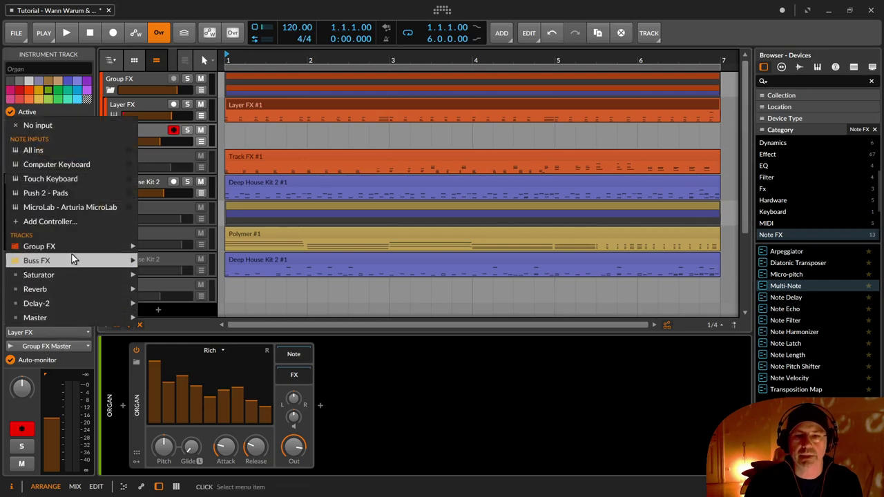
pyautogui.moveTo(71, 248)
pyautogui.click(167, 241)
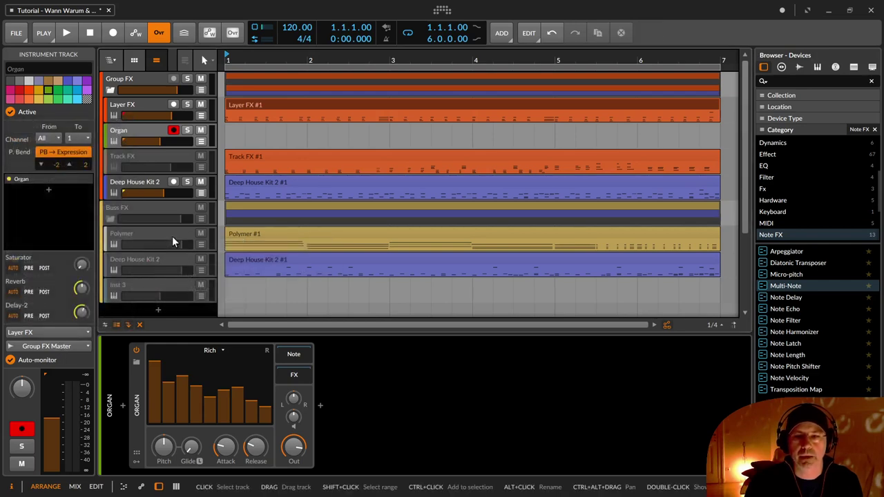
pyautogui.click(63, 332)
pyautogui.moveTo(78, 241)
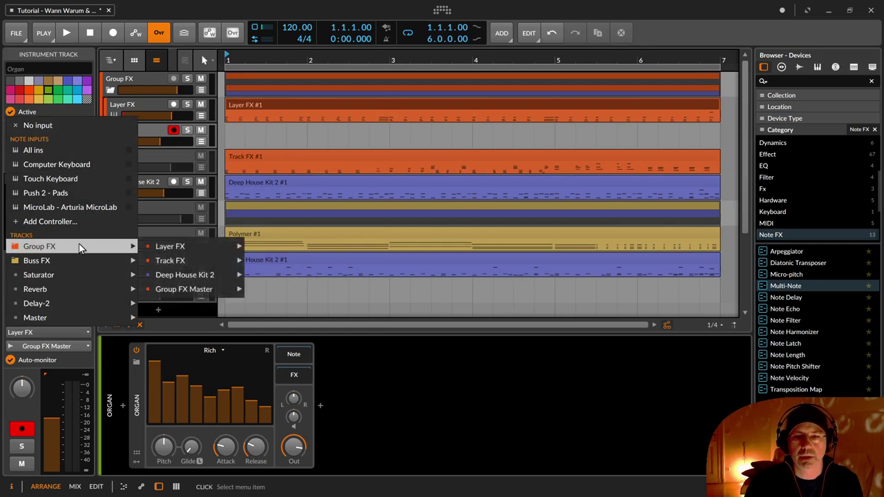
pyautogui.moveTo(170, 247)
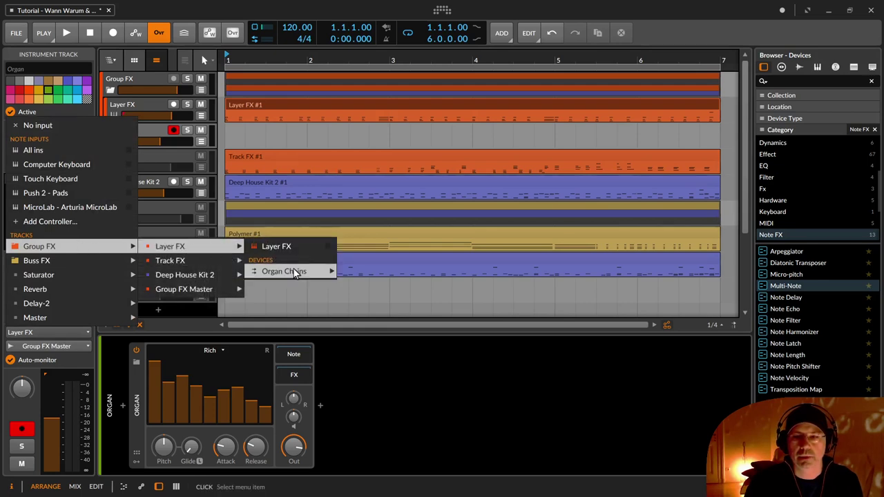
pyautogui.moveTo(294, 270)
pyautogui.moveTo(362, 272)
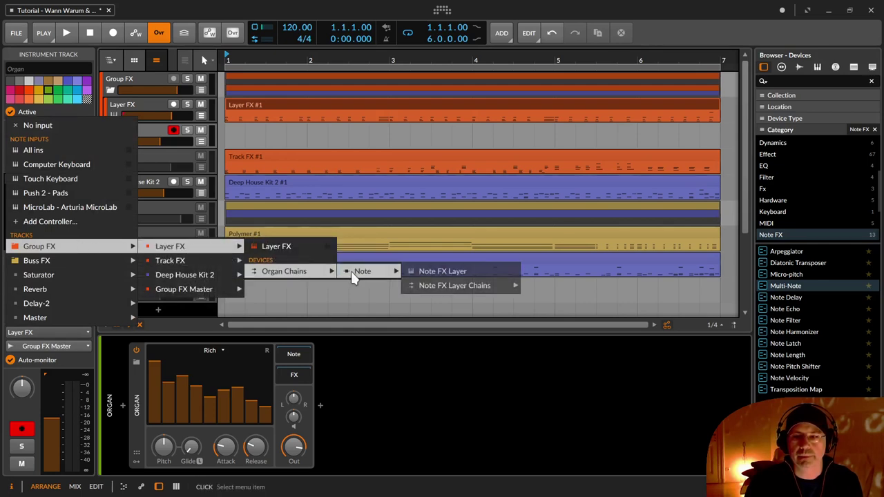
pyautogui.click(488, 273)
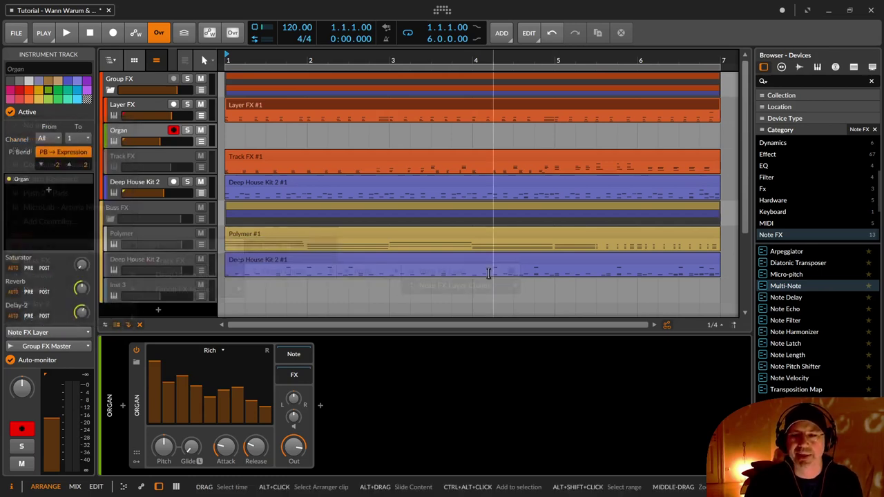
# Check the Note FX Layer on the Layer FX track and record its note output into a clip on the armed Organ track.
pyautogui.click(138, 109)
pyautogui.click(337, 380)
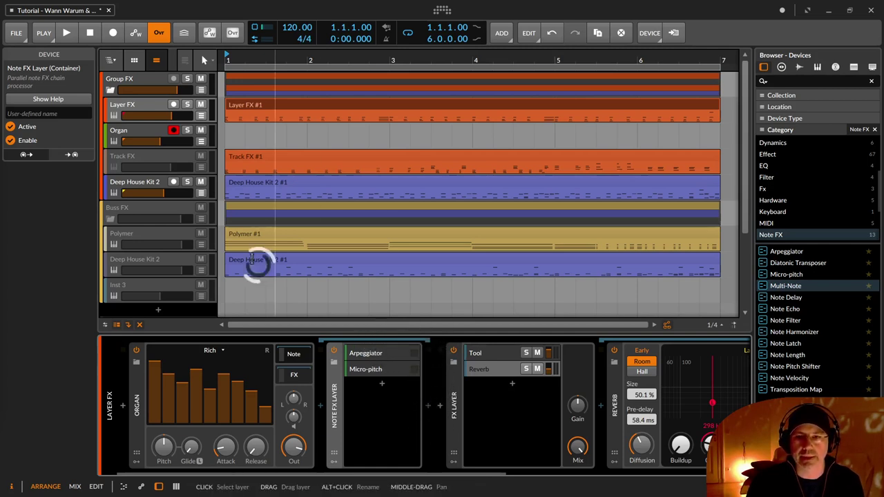
pyautogui.click(123, 140)
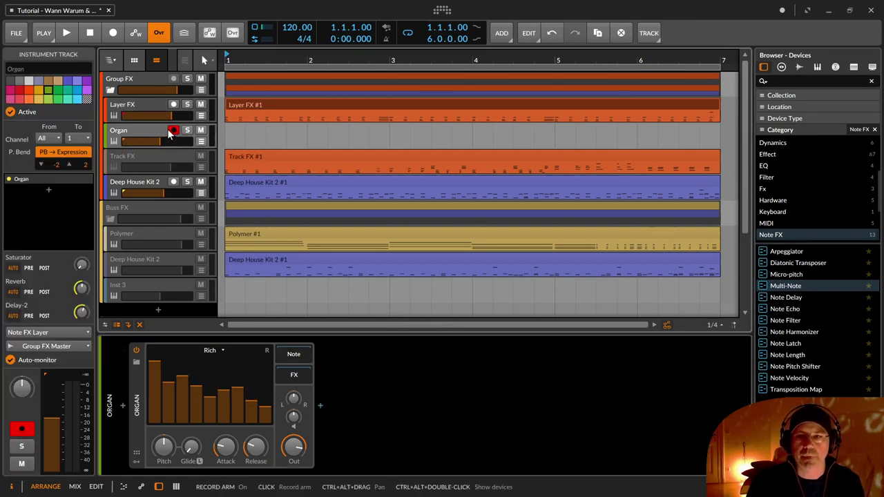
pyautogui.click(112, 33)
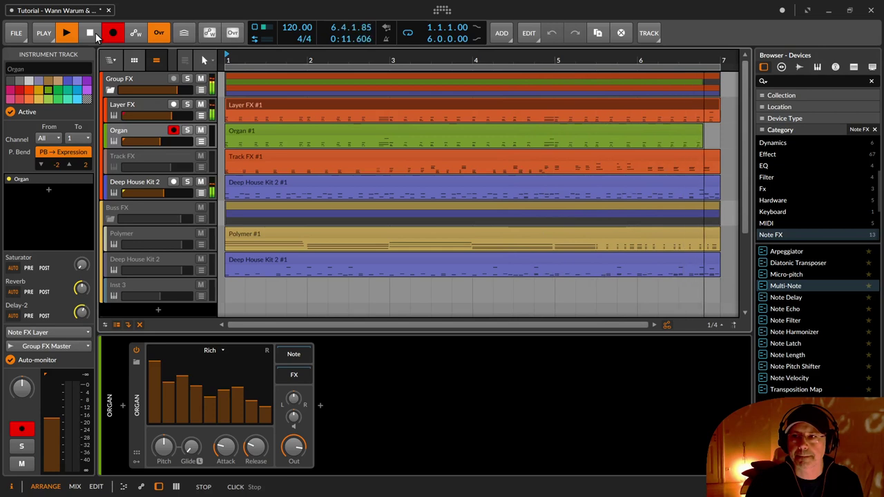
pyautogui.click(95, 33)
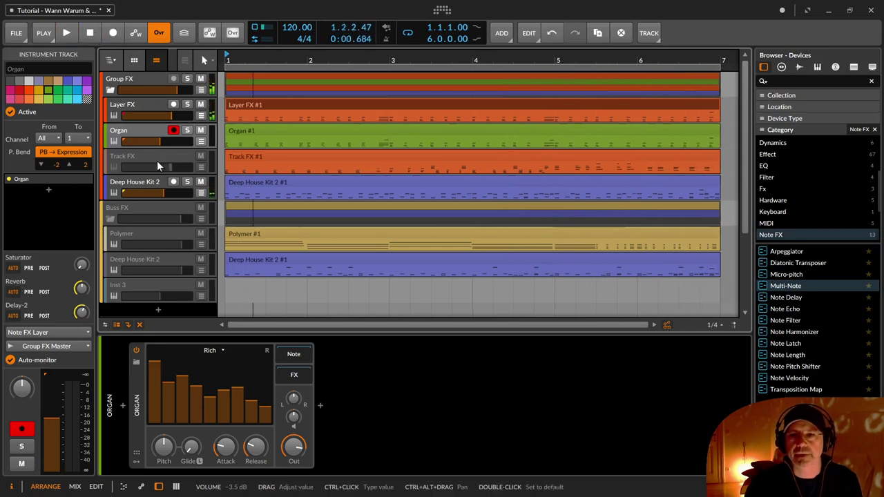
# Enlarge the Organ and Layer FX tracks and examine the recorded Organ #1 notes up close in the note editor.
pyautogui.moveTo(139, 143); pyautogui.dragTo(139, 177)
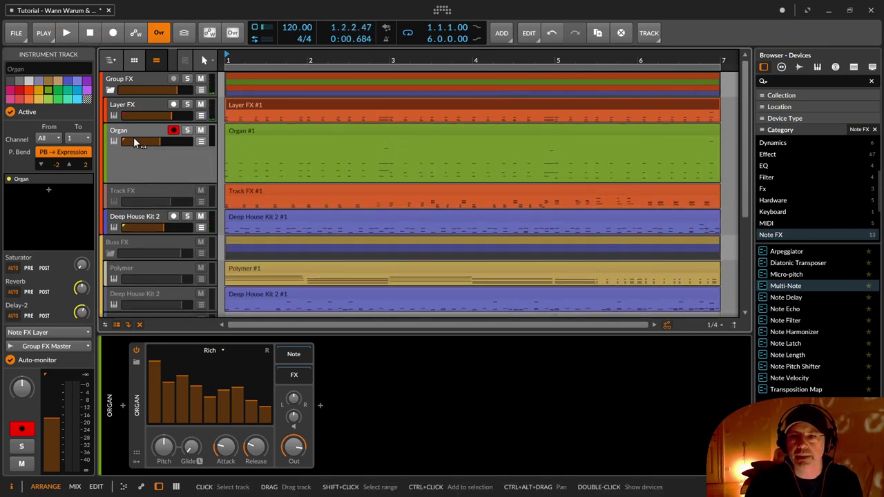
pyautogui.moveTo(131, 123); pyautogui.dragTo(131, 157)
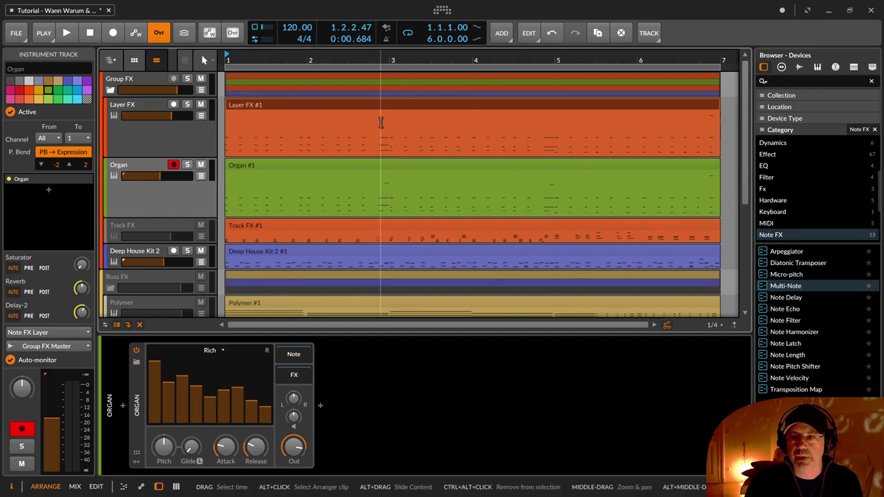
pyautogui.click(375, 172)
pyautogui.doubleClick(375, 171)
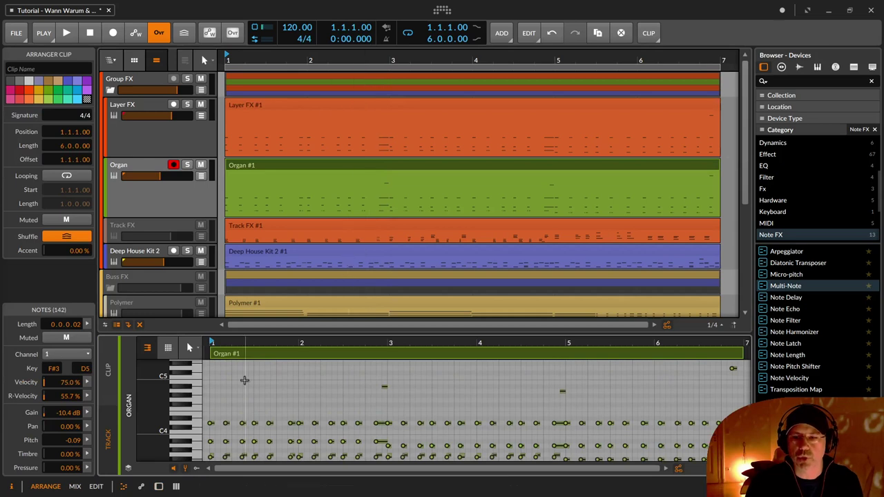
pyautogui.scroll(-3, 245, 451)
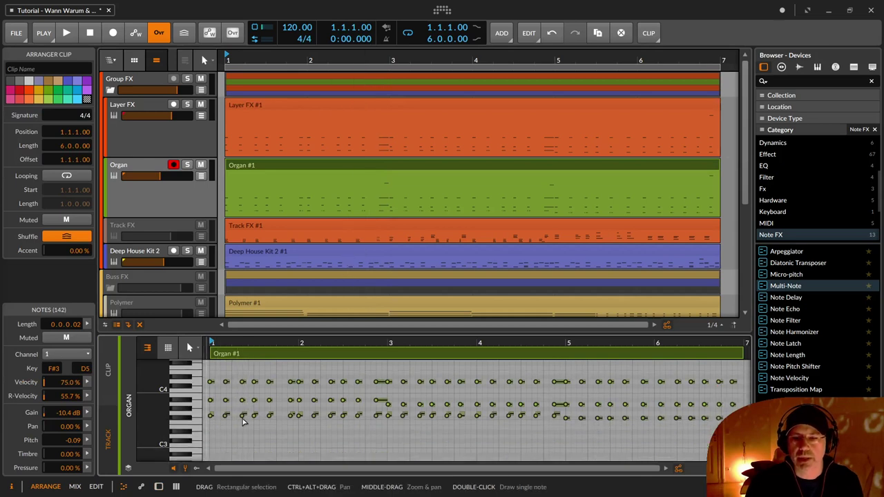
pyautogui.moveTo(248, 409); pyautogui.dragTo(355, 409)
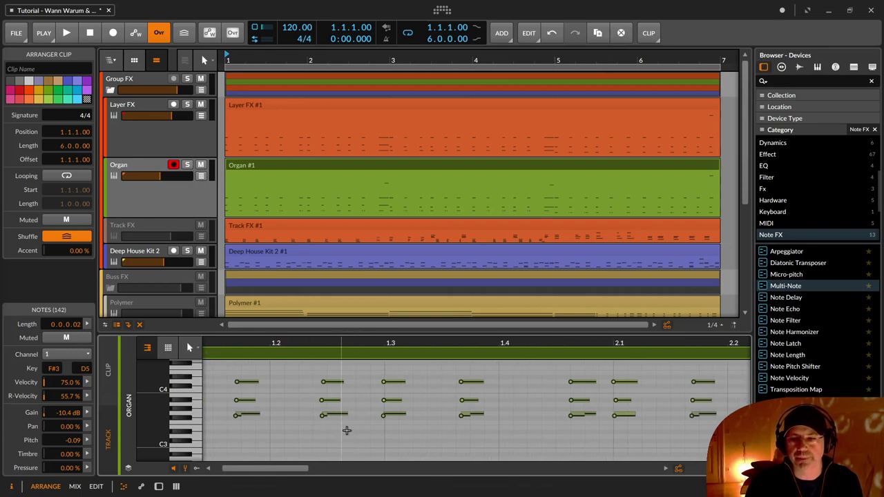
# Display the Organ track's device again, followed by the Layer FX track's device chain.
pyautogui.press('ctrl+super')
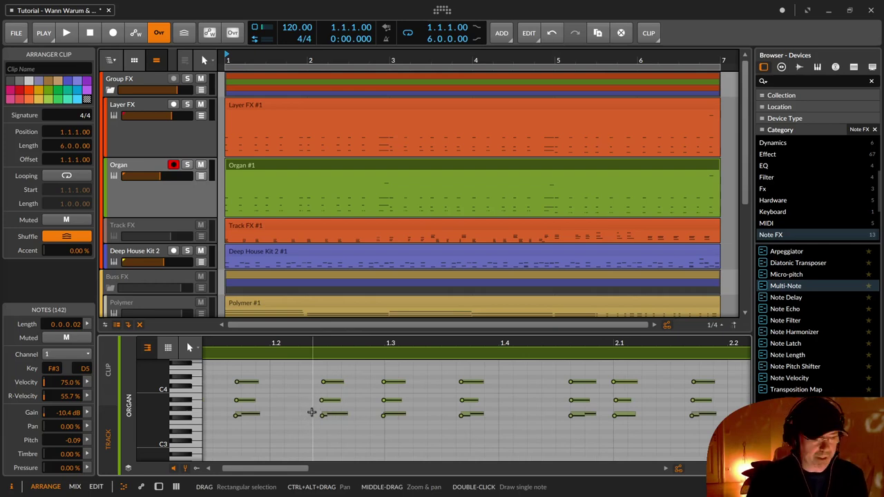
pyautogui.press('d')
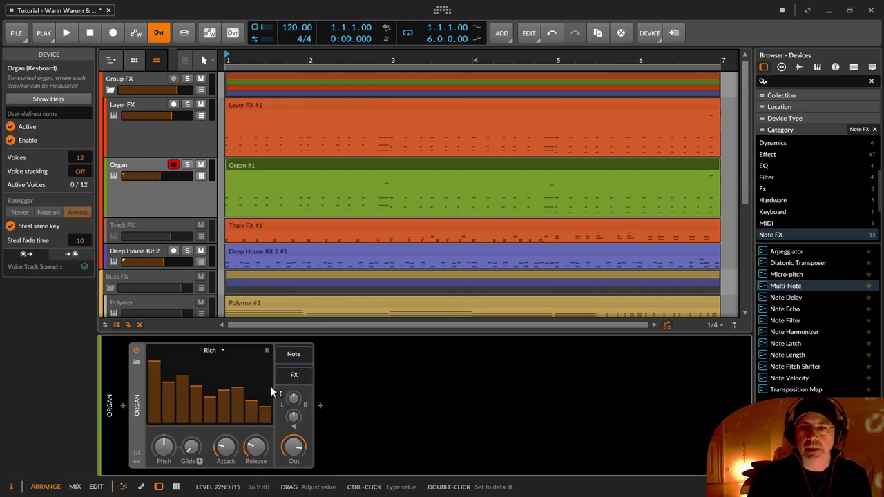
pyautogui.click(136, 105)
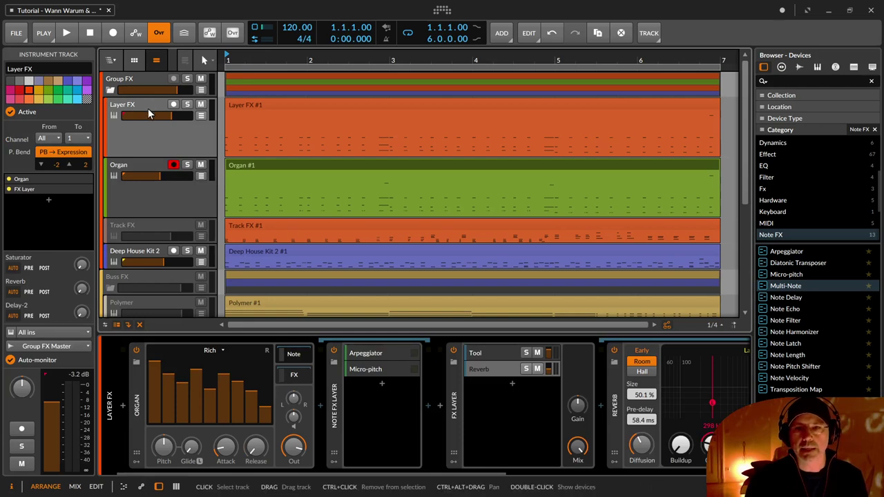